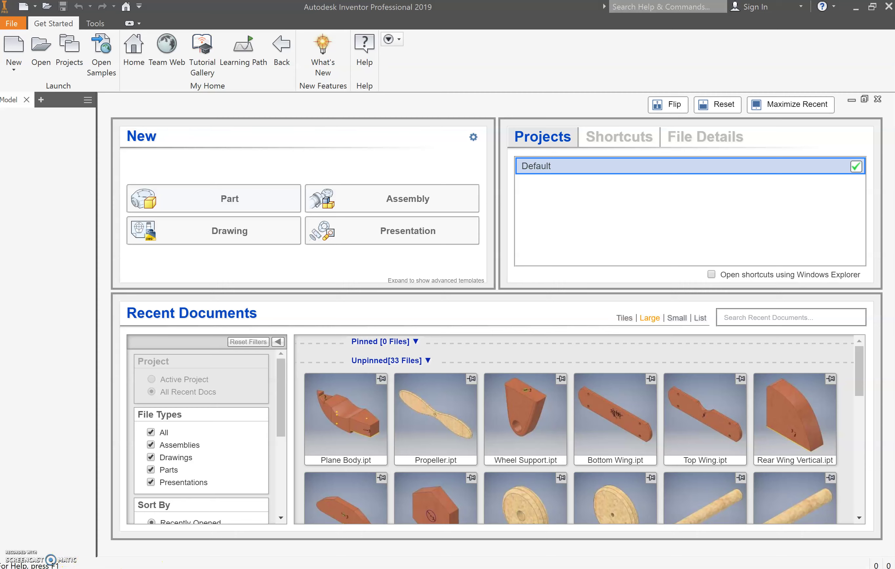
In the existing plane assembly, spin the propeller to a near-horizontal angle.
click(146, 529)
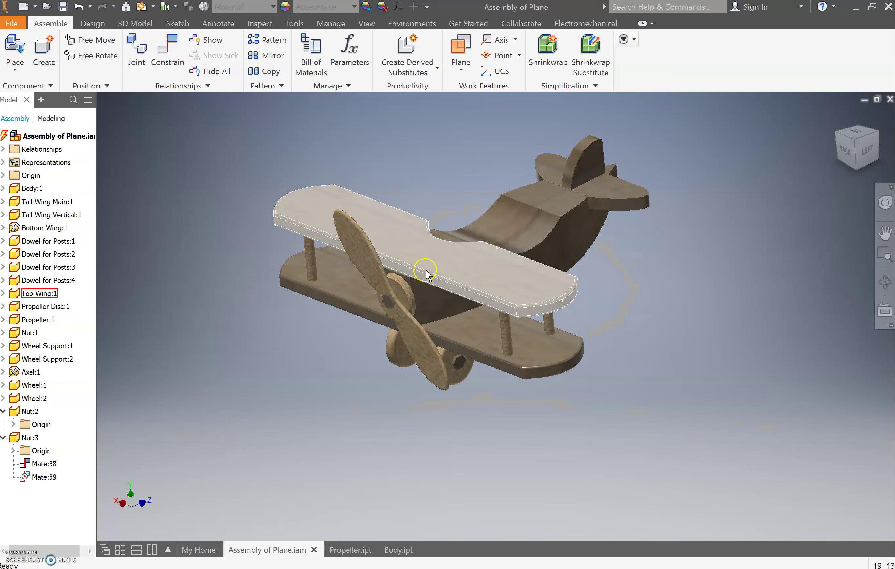
click(443, 284)
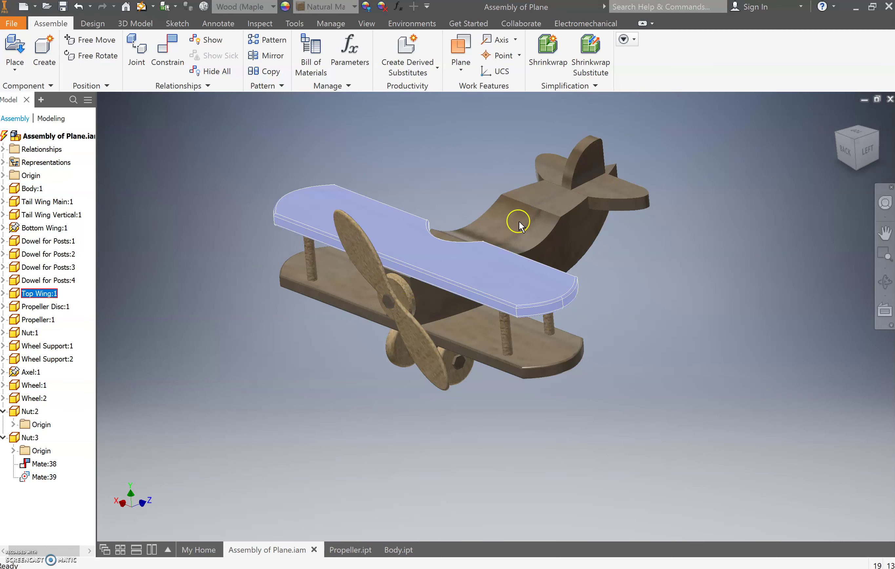
scroll(426, 310, up, 3)
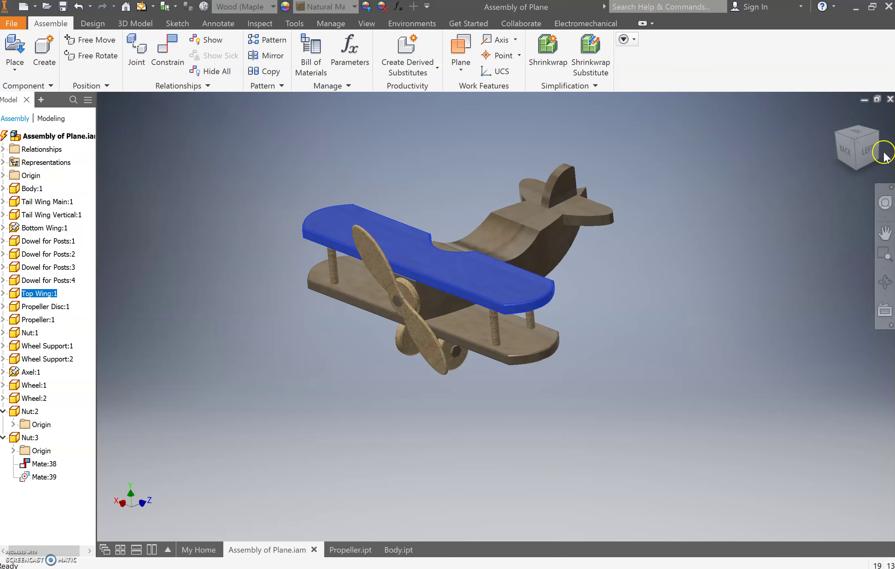
click(788, 194)
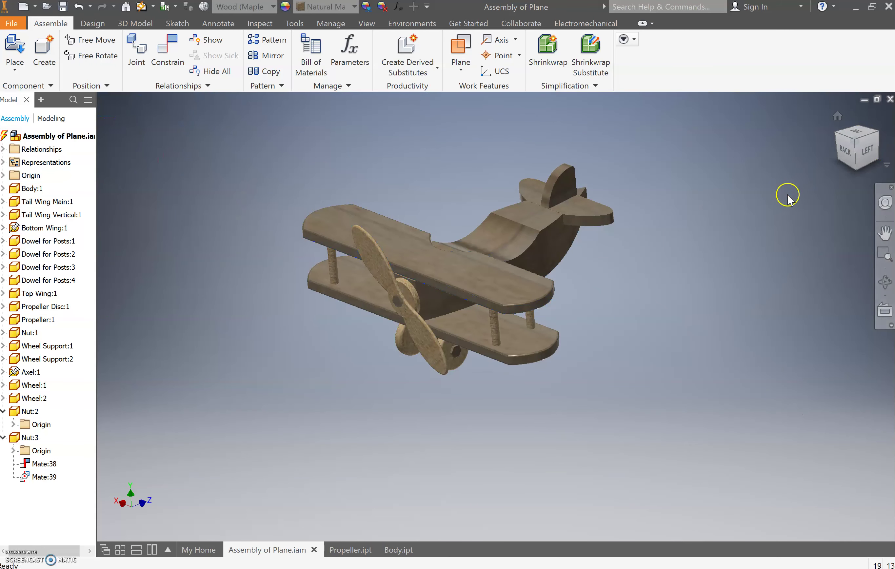
click(858, 146)
click(441, 341)
drag(411, 352, 450, 365)
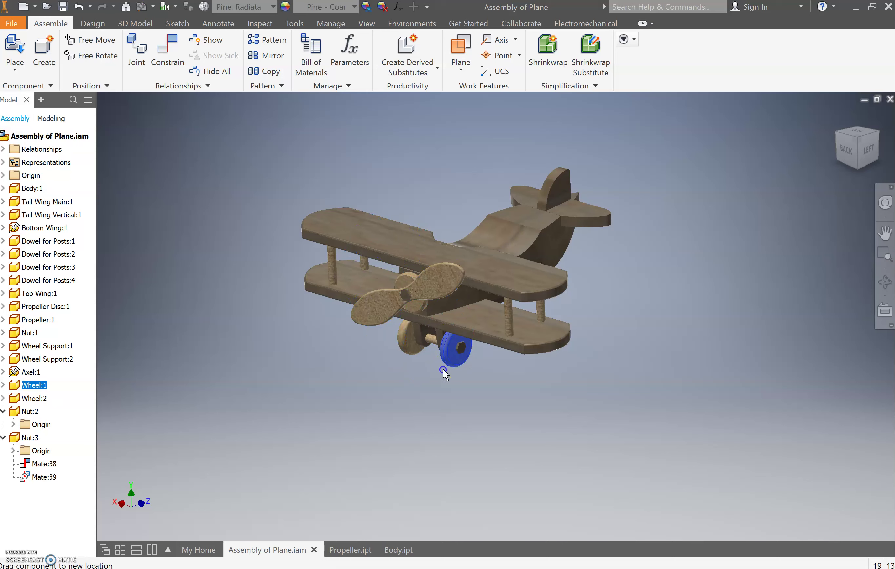
click(484, 364)
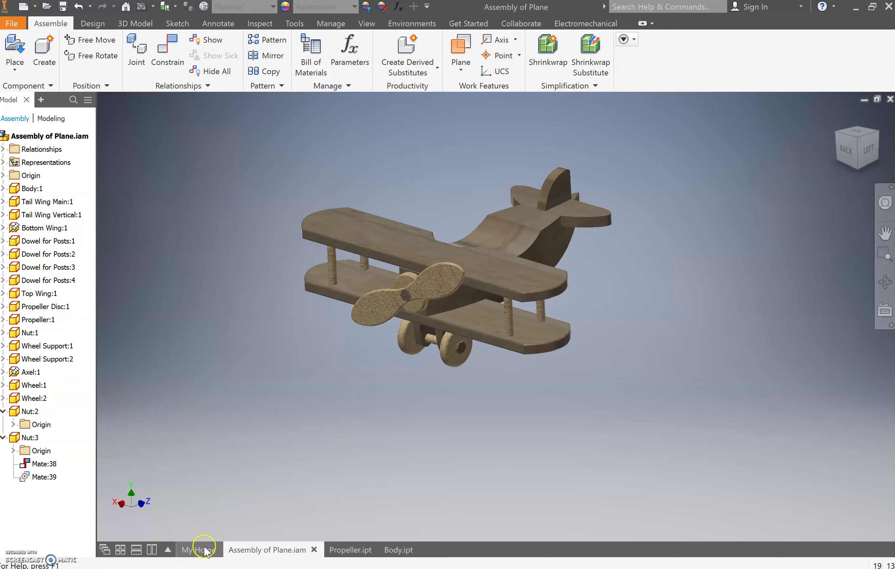
Create a new assembly file from the start page.
mouse_move(168, 561)
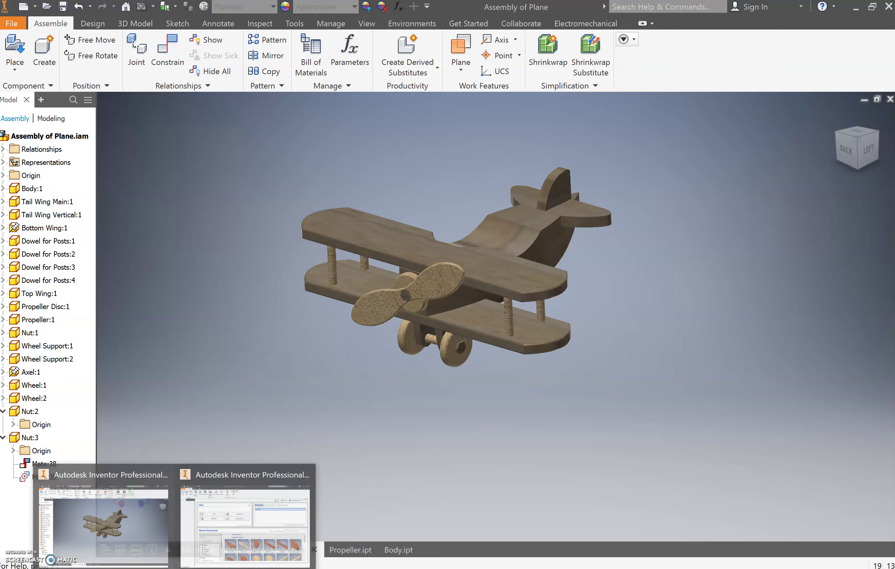
click(196, 548)
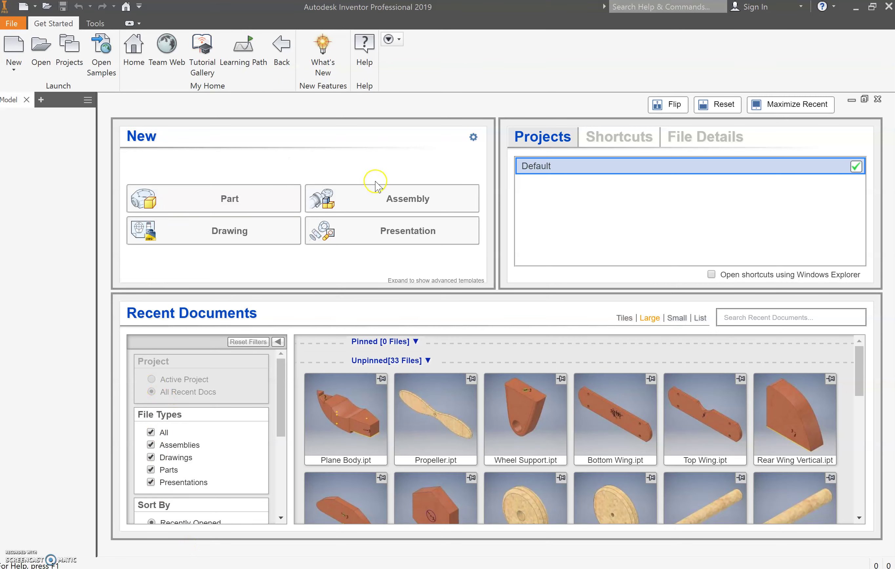
click(376, 199)
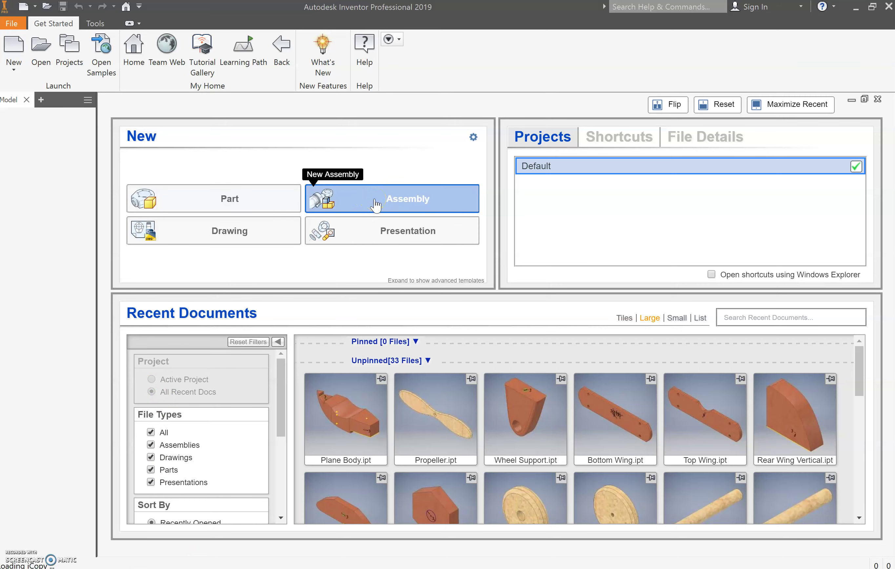
click(375, 199)
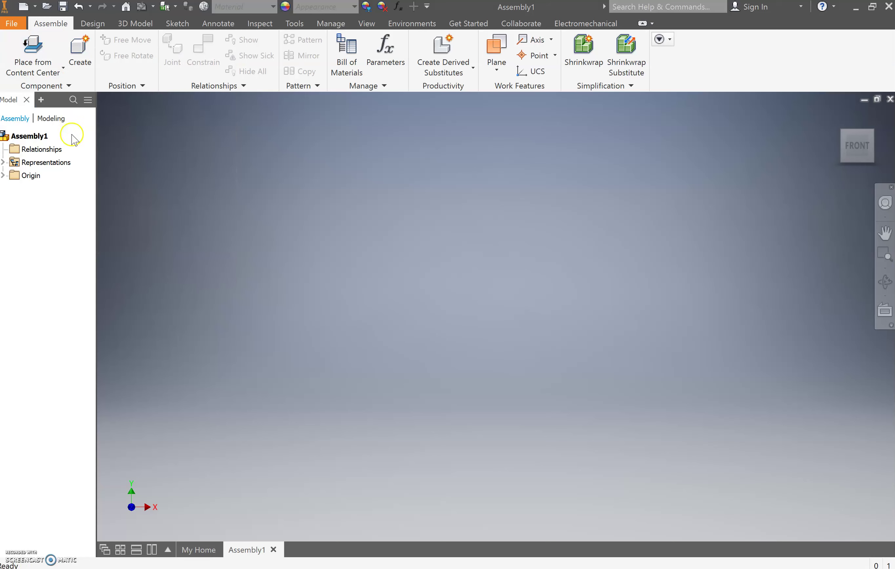
Start placing an existing part file into the assembly.
click(63, 70)
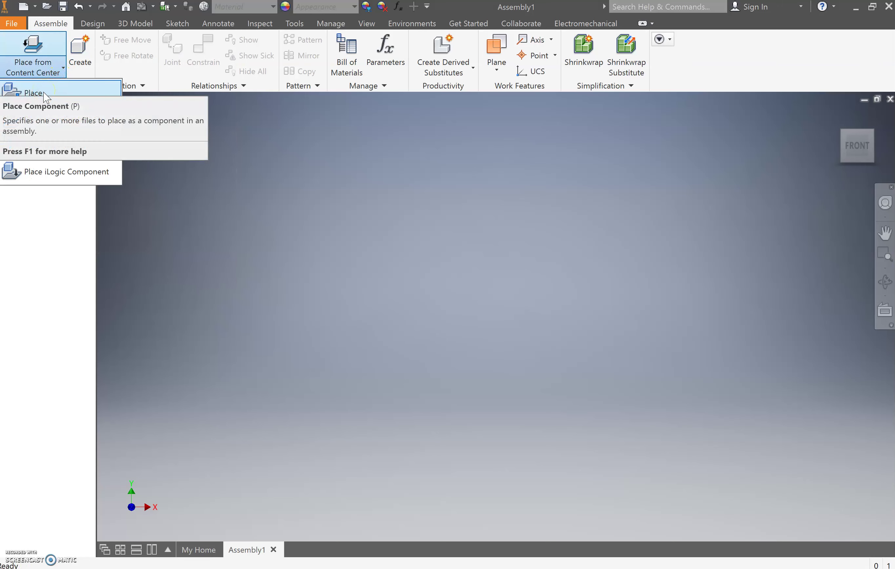
click(265, 162)
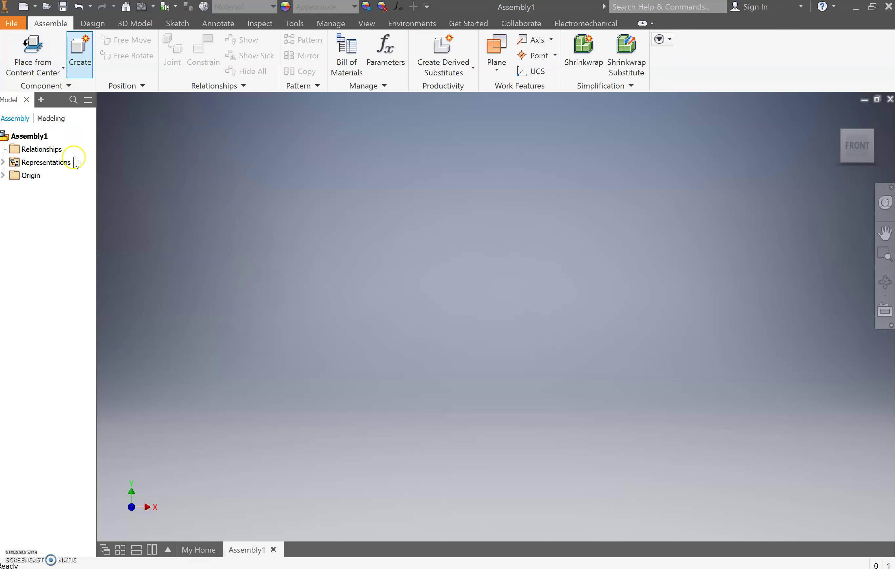
click(63, 71)
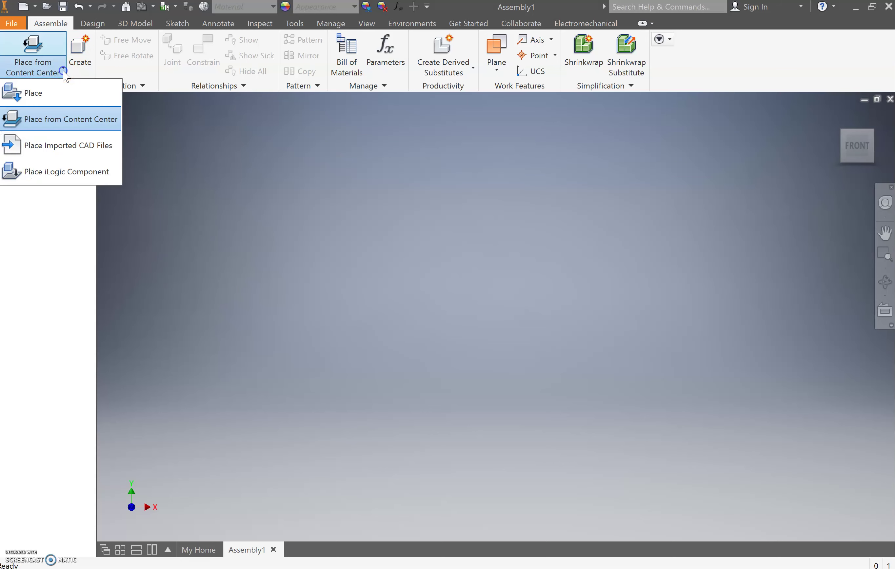
click(52, 95)
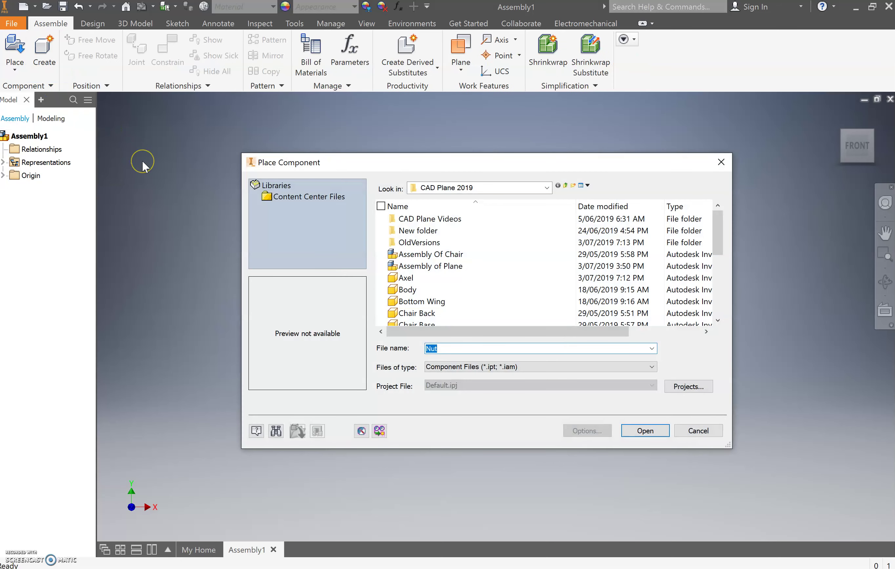
Browse to the 2019 Timber Plane Model folder on the network drive and select Plane Body.
click(566, 185)
click(566, 186)
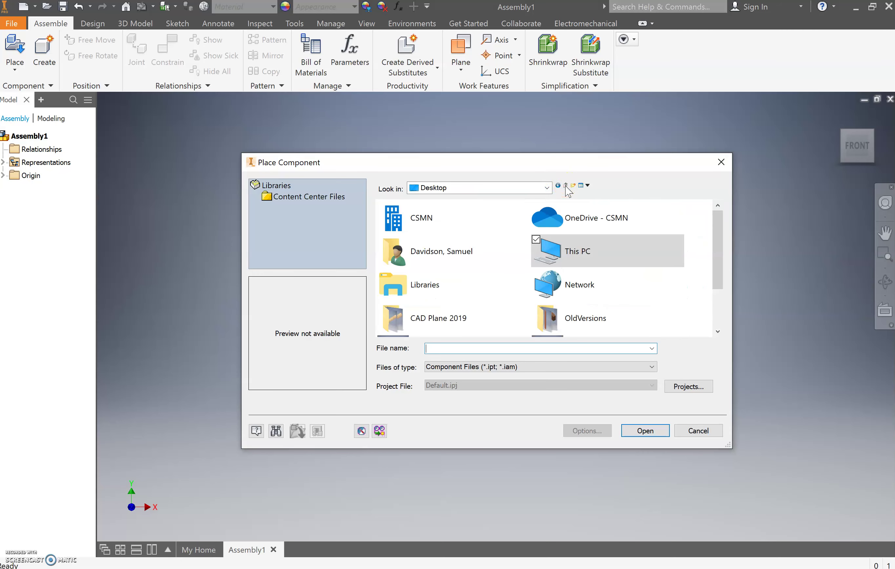
double_click(561, 252)
scroll(480, 259, down, 3)
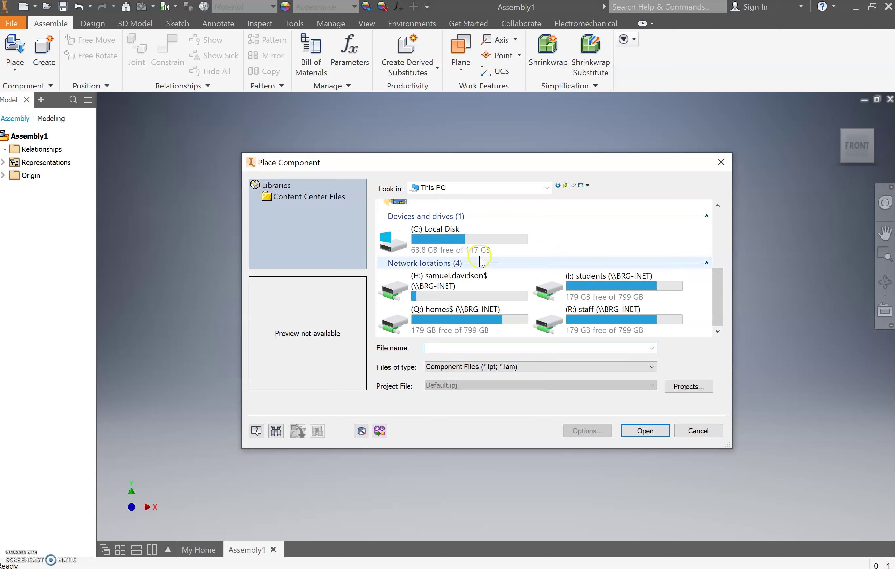
double_click(467, 281)
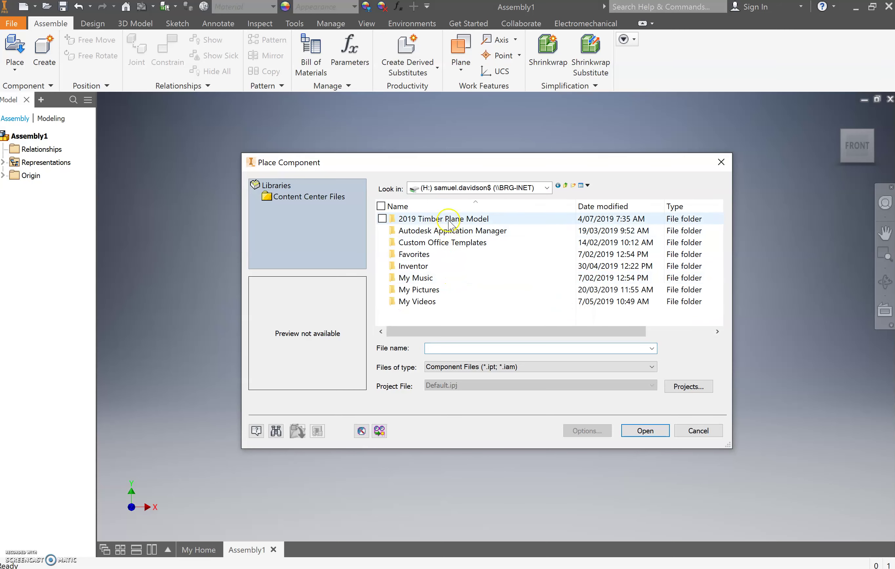
double_click(450, 222)
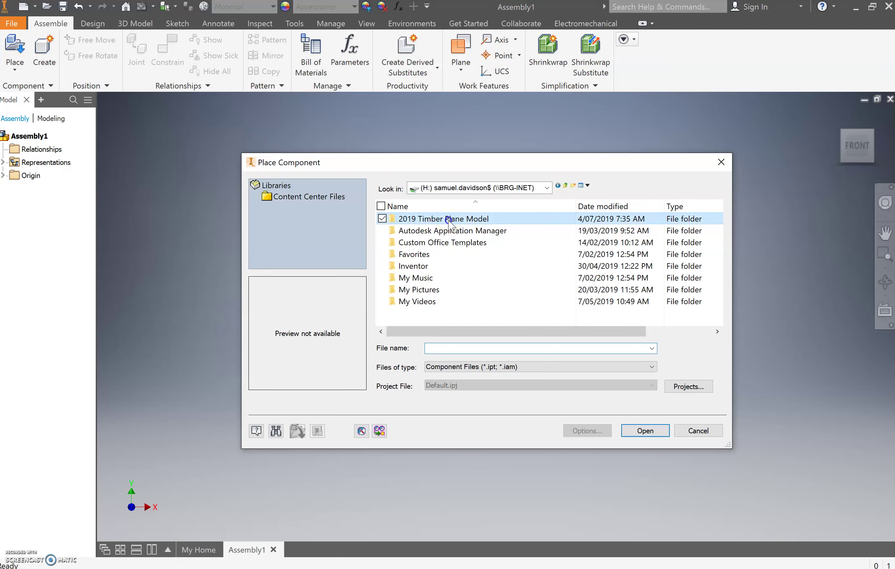
scroll(446, 243, down, 1)
scroll(445, 244, down, 1)
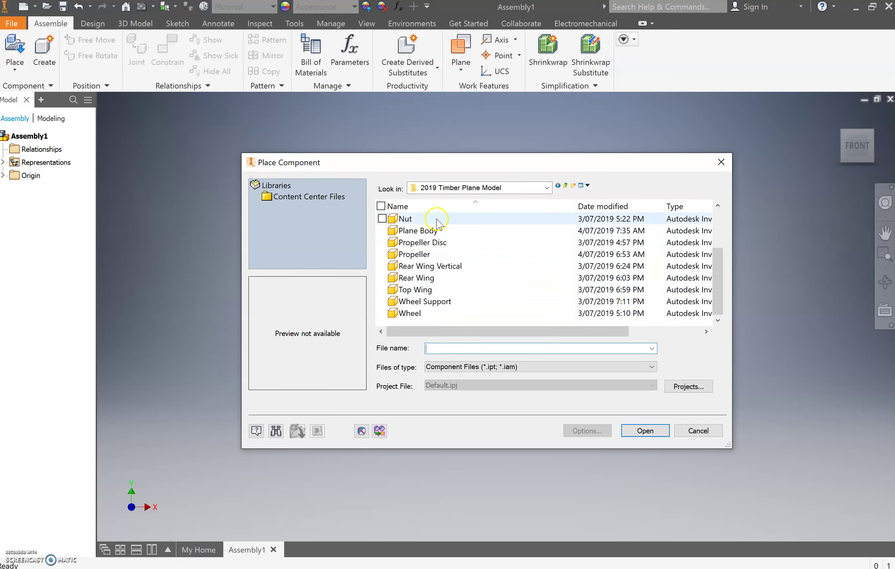
scroll(446, 264, up, 1)
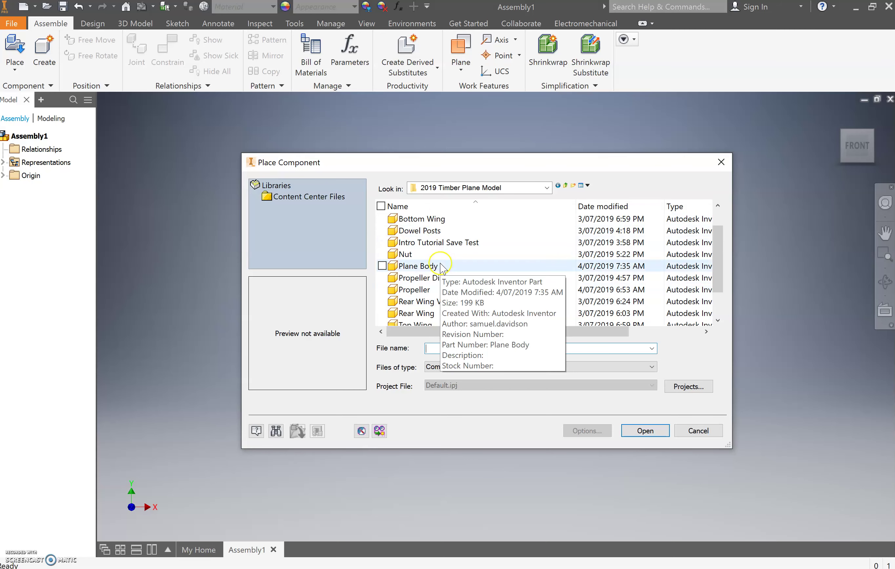
click(440, 268)
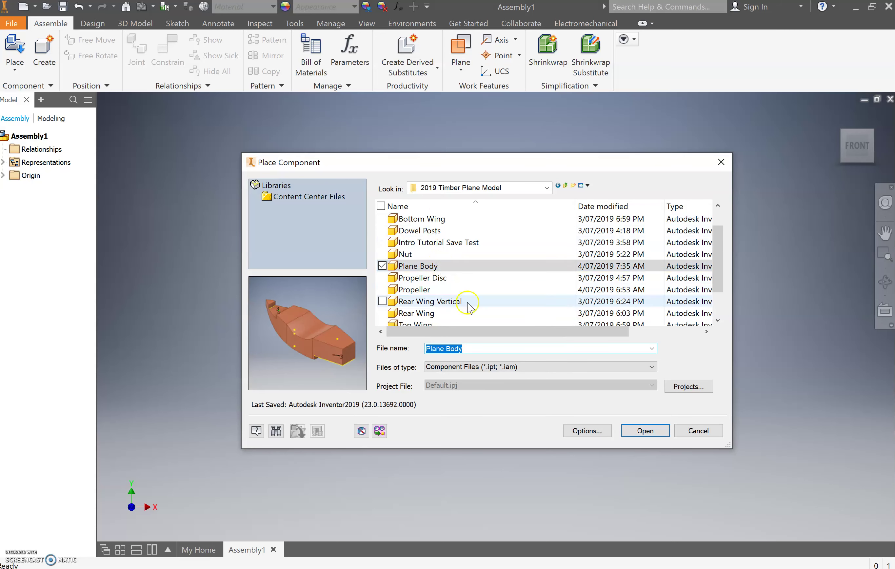
Load Plane Body and drop several instances of it into the assembly.
click(647, 432)
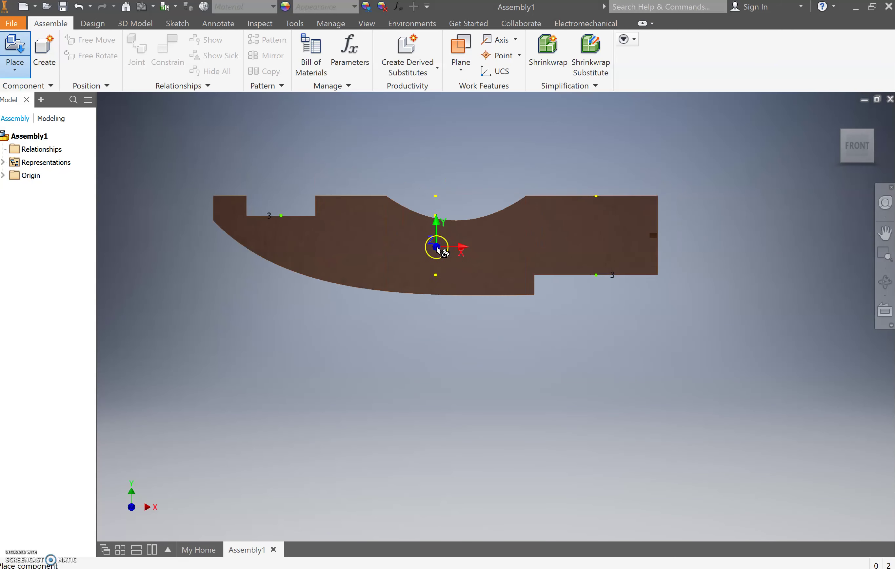
click(440, 257)
click(446, 318)
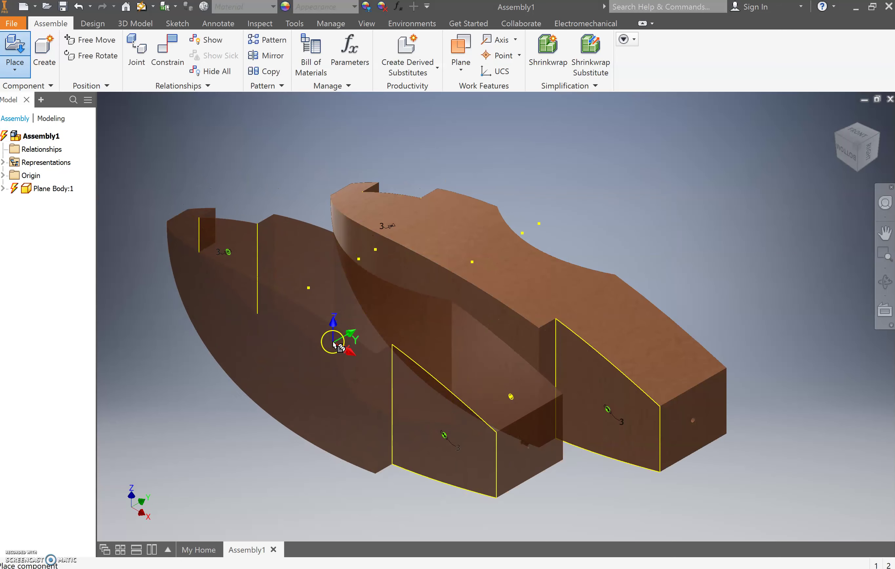
click(312, 337)
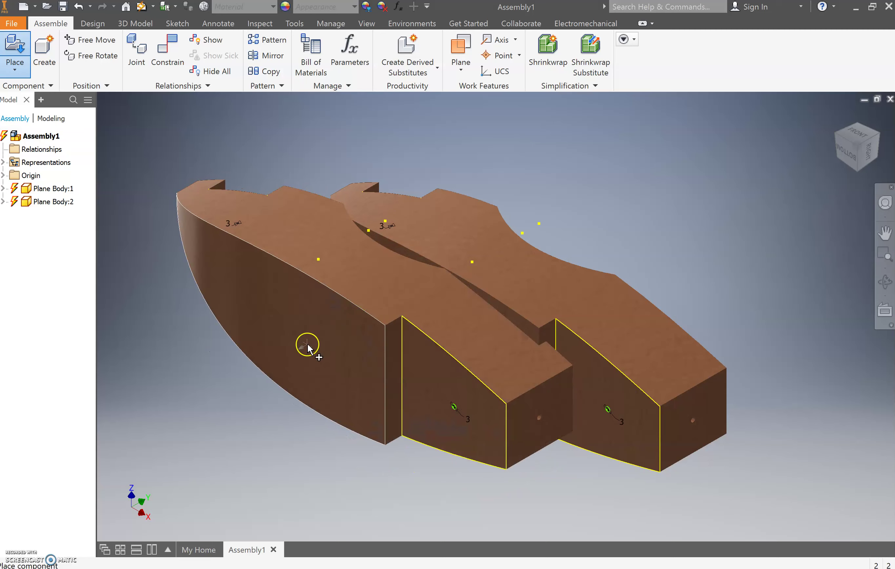
click(263, 392)
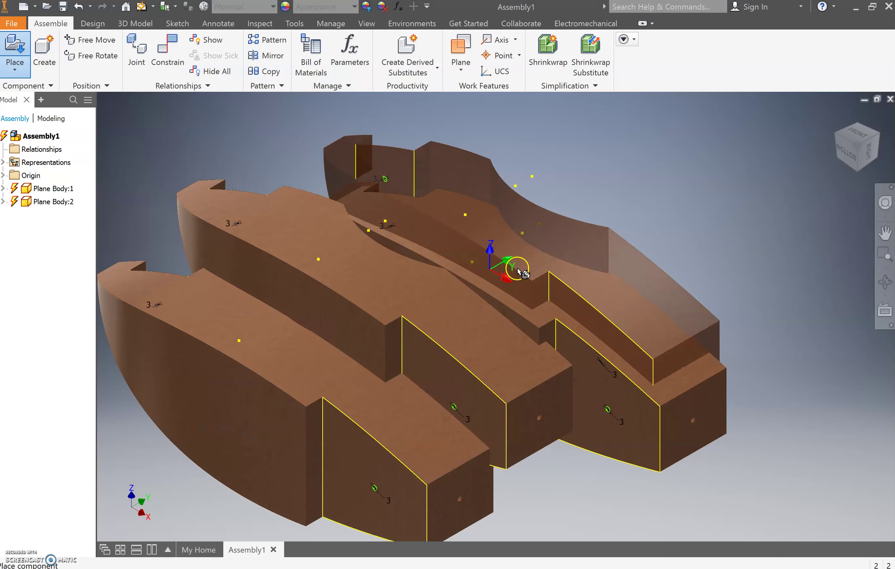
click(642, 234)
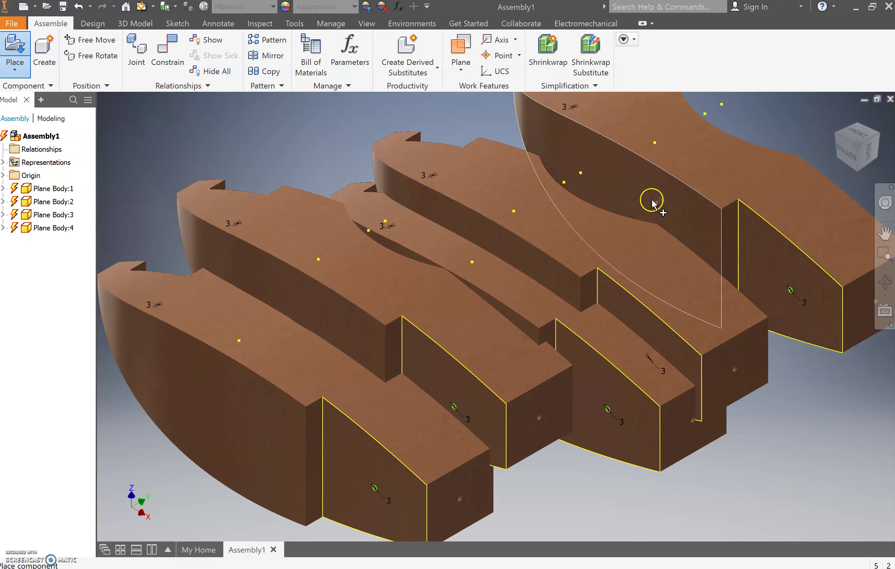
click(622, 213)
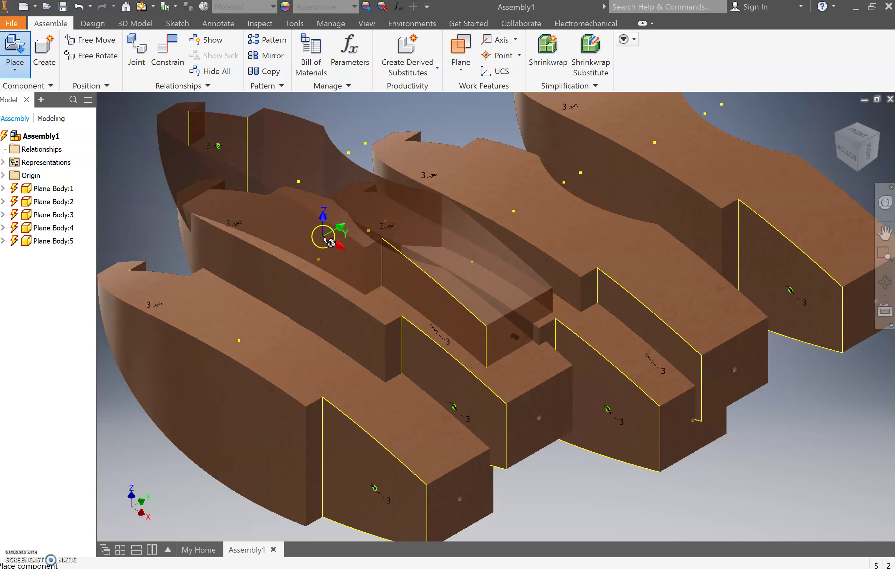
Remove the extra plane body copies so only Plane Body:1 remains.
key(Escape)
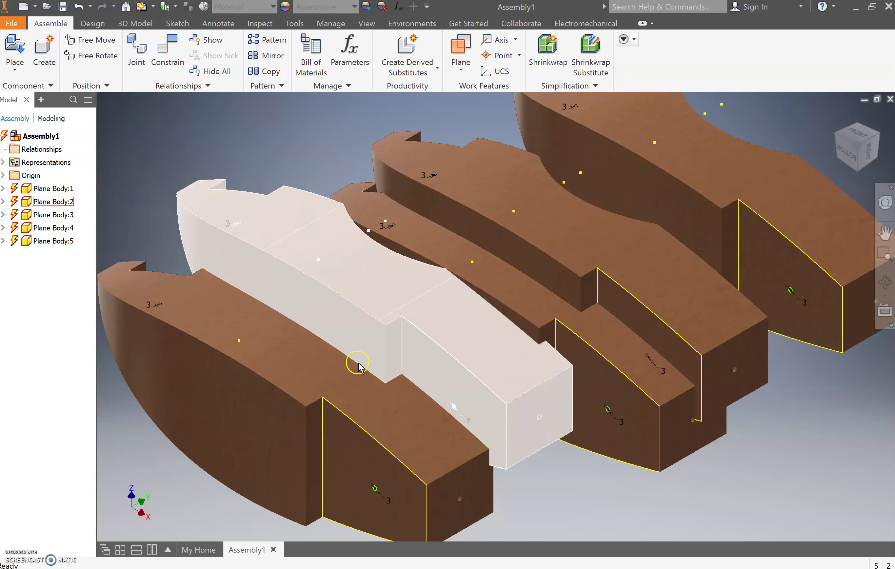
key(ctrl+z)
key(ctrl+z)
key(ctrl+z)
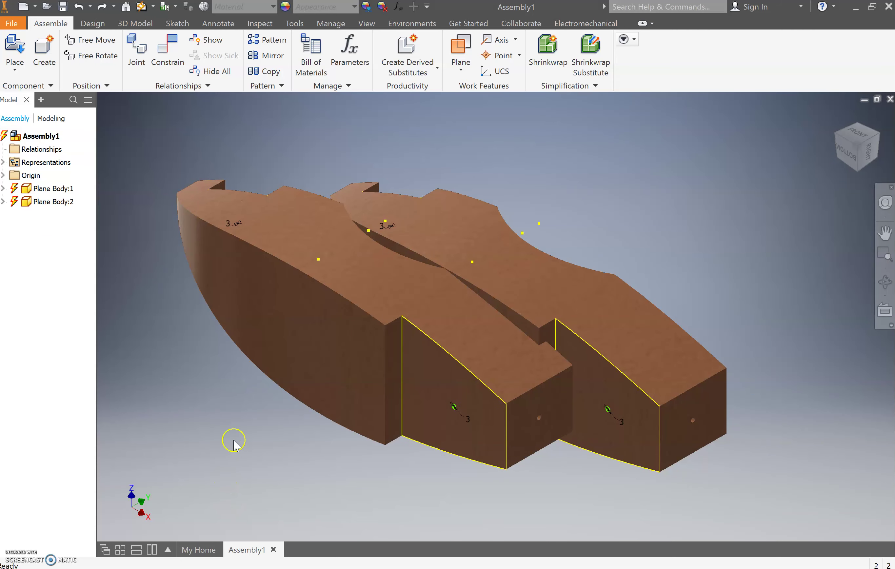
click(314, 365)
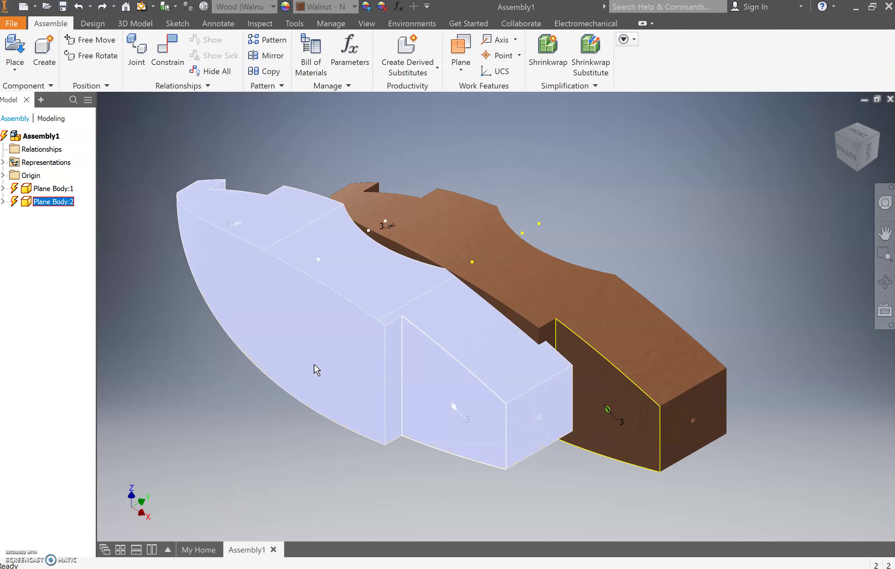
key(Delete)
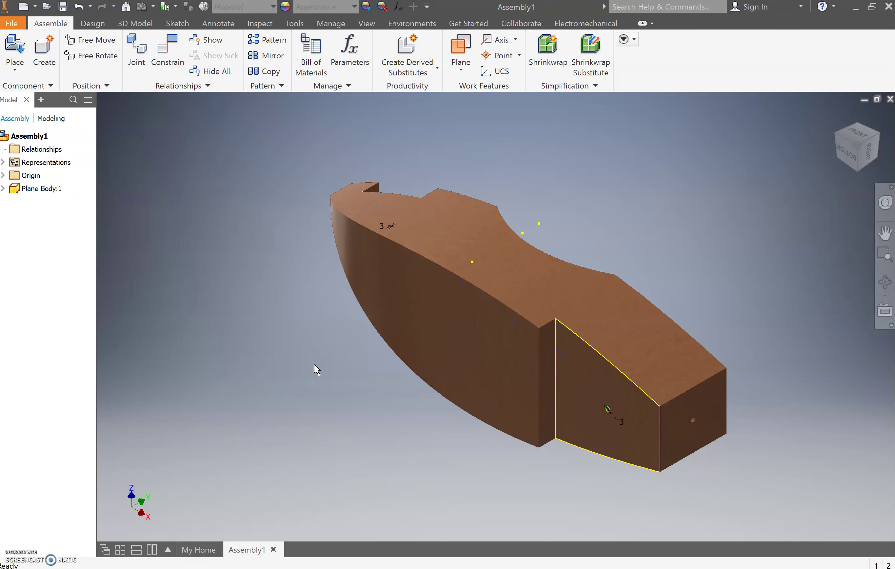
Reorient the view to look straight down on the plane body, then start placing another component.
click(861, 134)
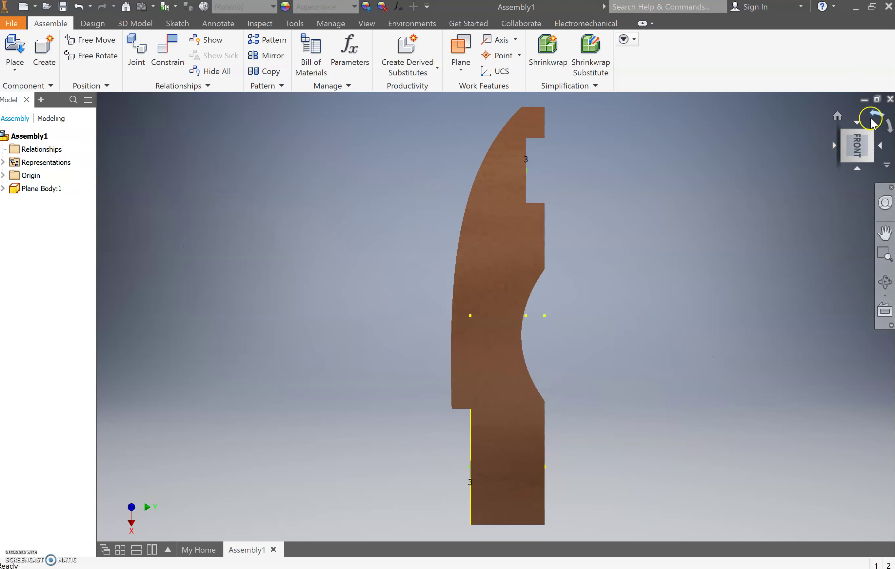
click(875, 116)
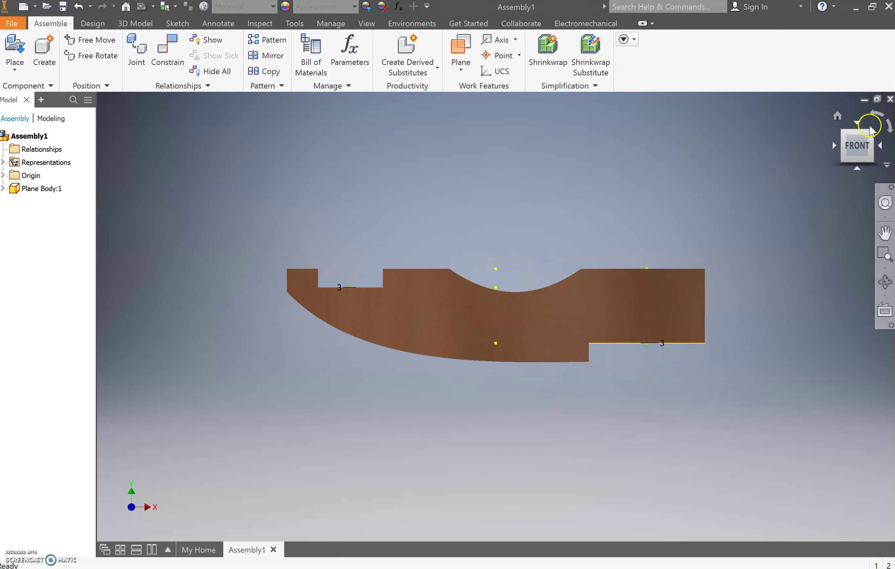
click(872, 136)
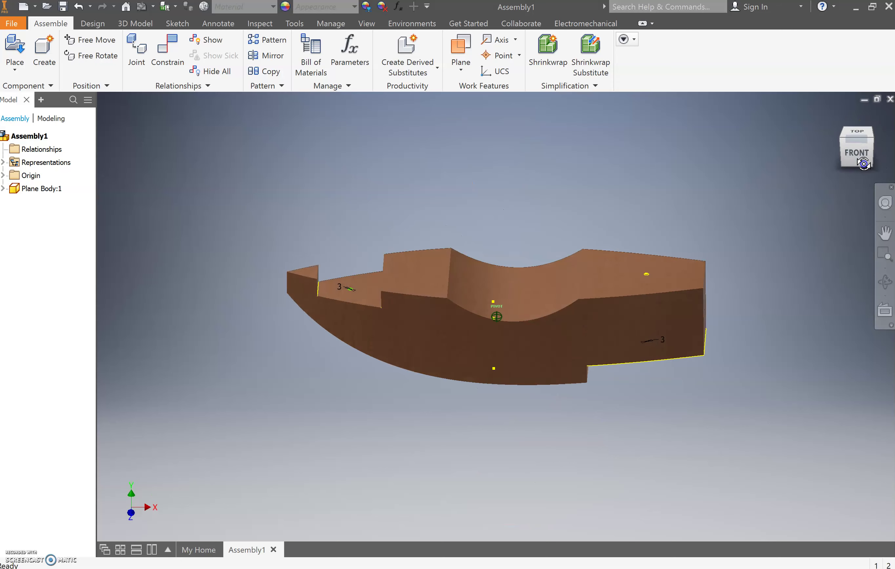
click(860, 133)
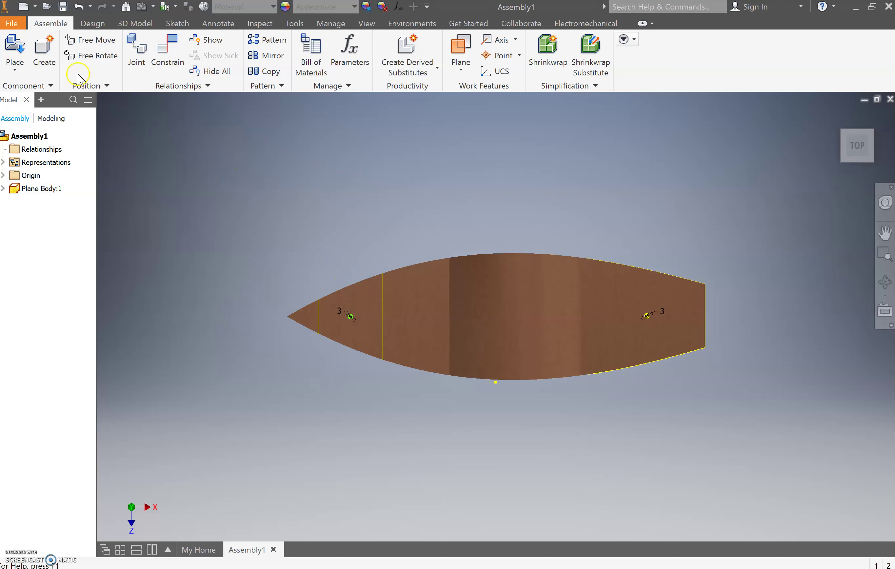
click(15, 47)
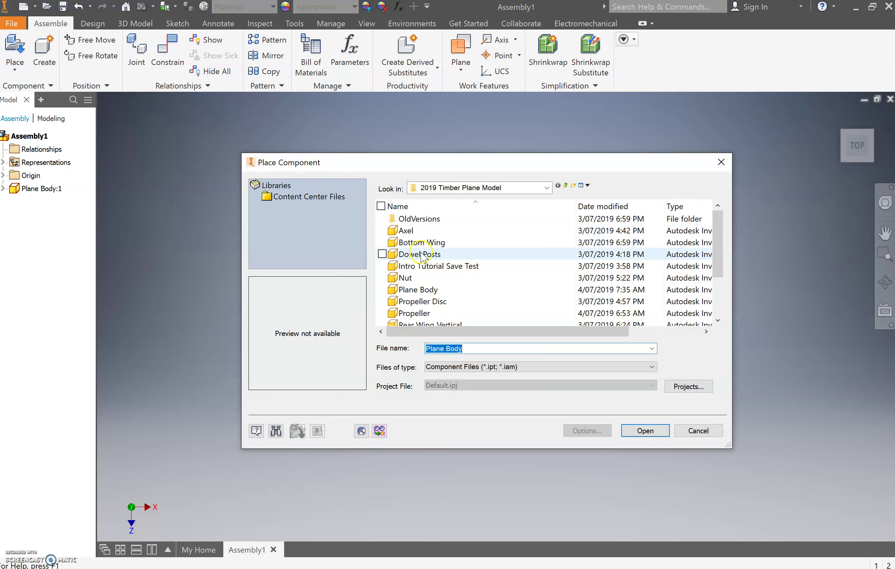
Place a single Rear Wing beside the plane body.
scroll(422, 259, down, 1)
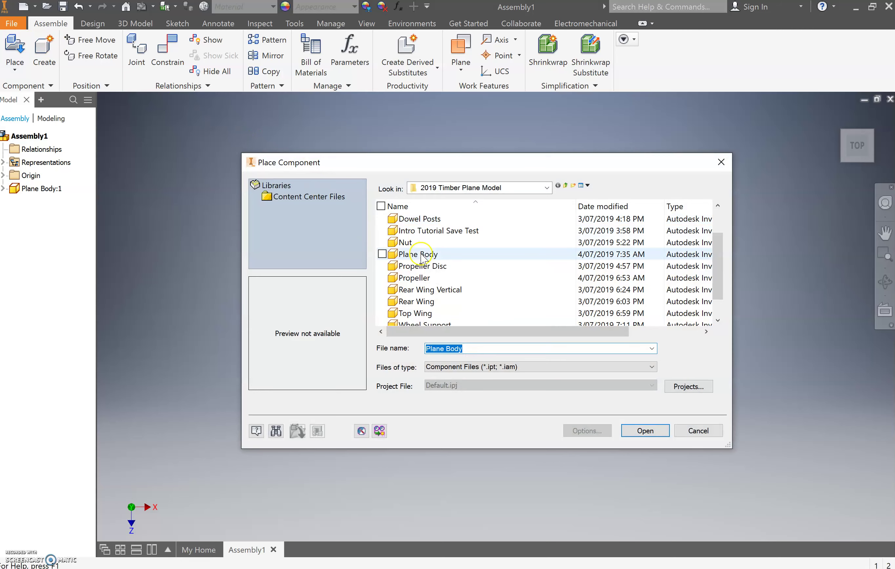
double_click(427, 302)
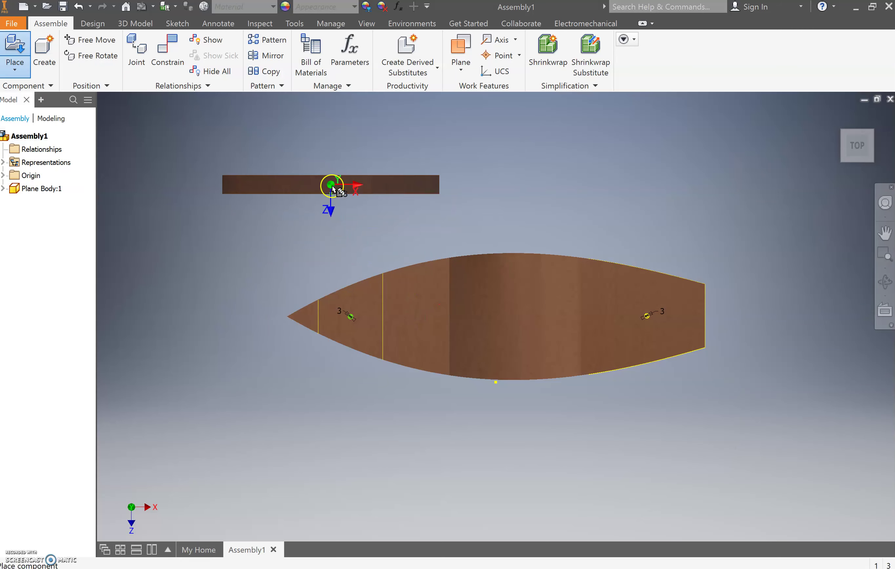
click(325, 172)
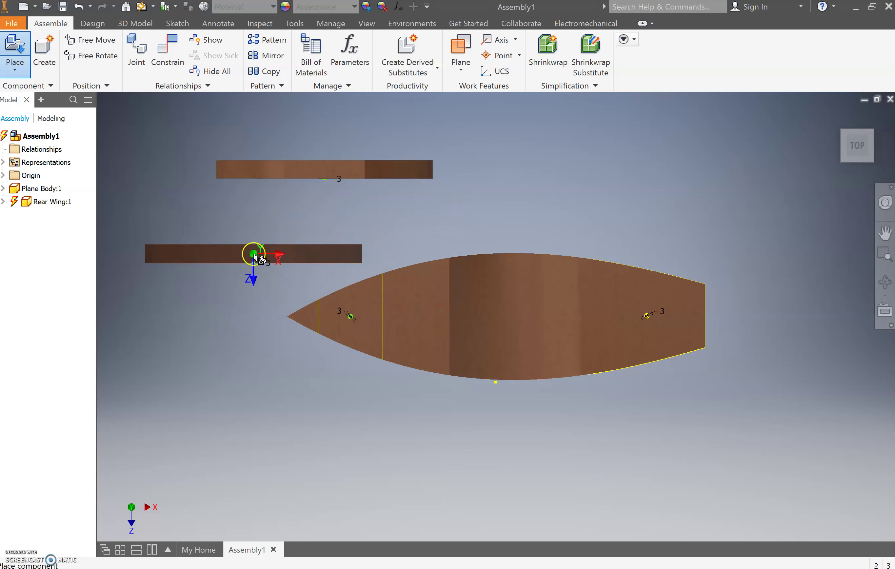
key(Escape)
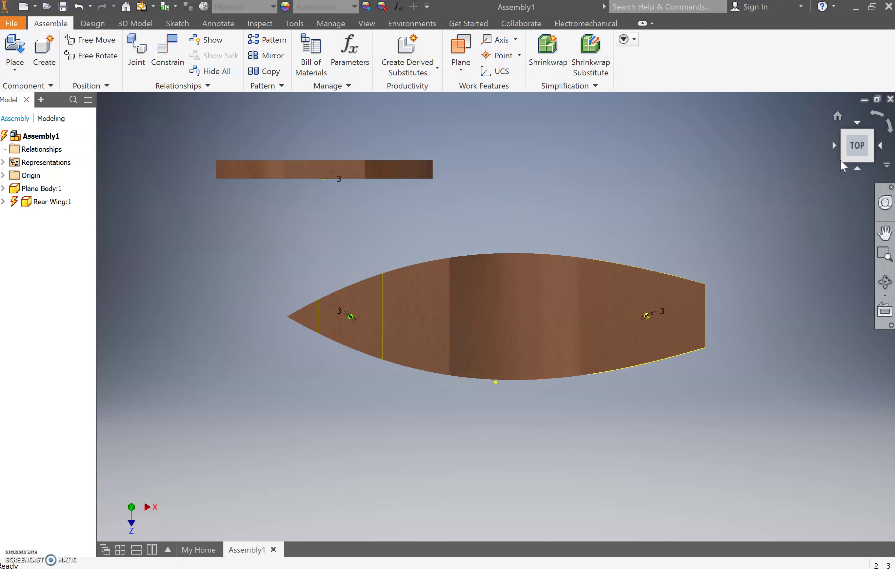
Orbit to a tilted 3D view and start a new assembly constraint.
mouse_move(844, 166)
mouse_down()
mouse_move(829, 204)
mouse_move(840, 186)
mouse_move(829, 124)
mouse_move(833, 539)
mouse_up()
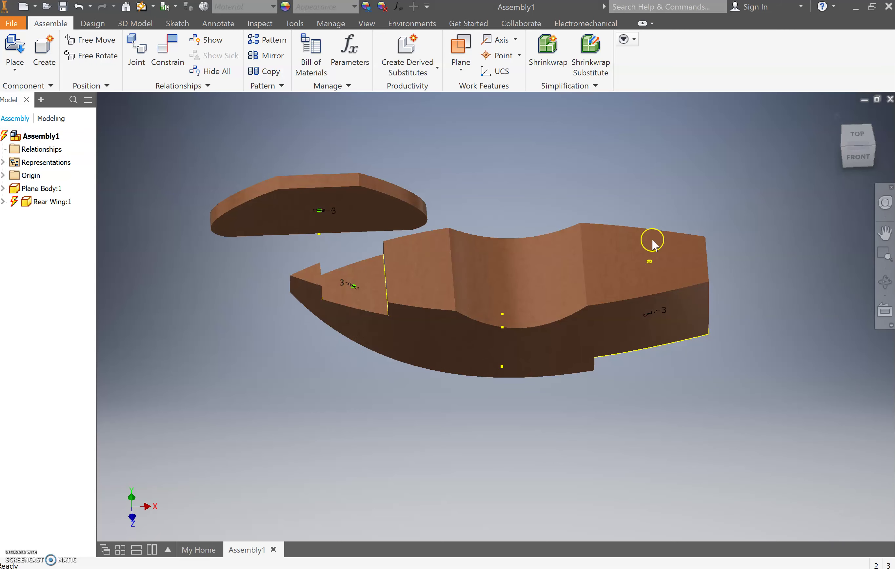
click(583, 279)
click(329, 233)
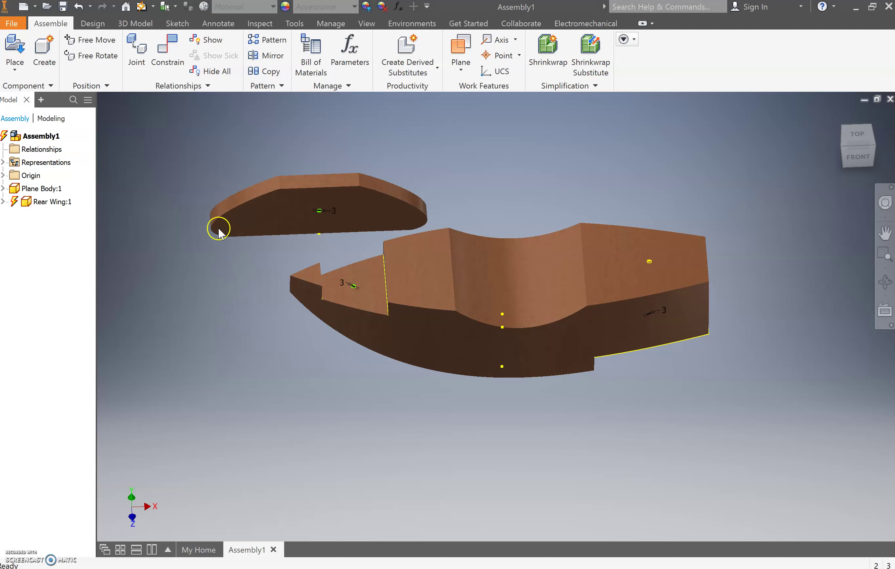
click(172, 53)
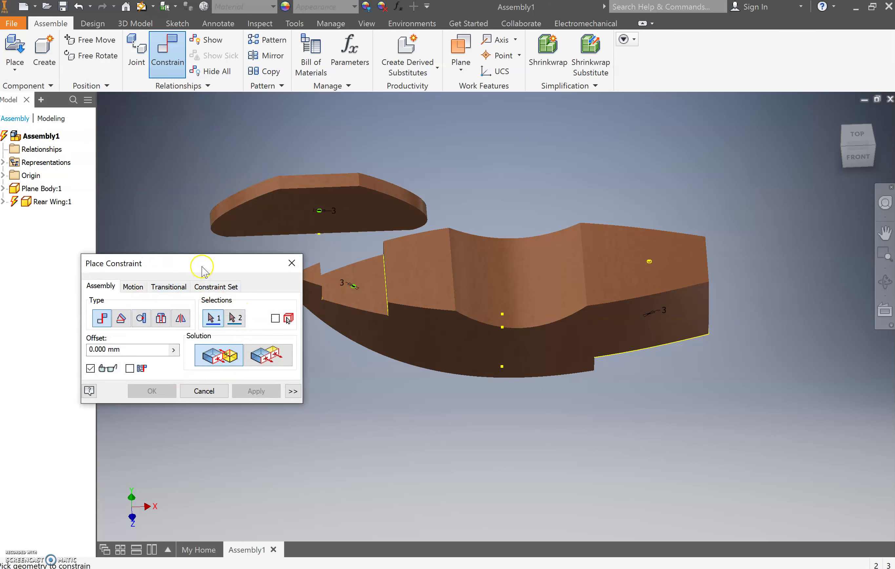
Select the rear wing's hole circle axis as the first mate selection.
drag(202, 268, 144, 317)
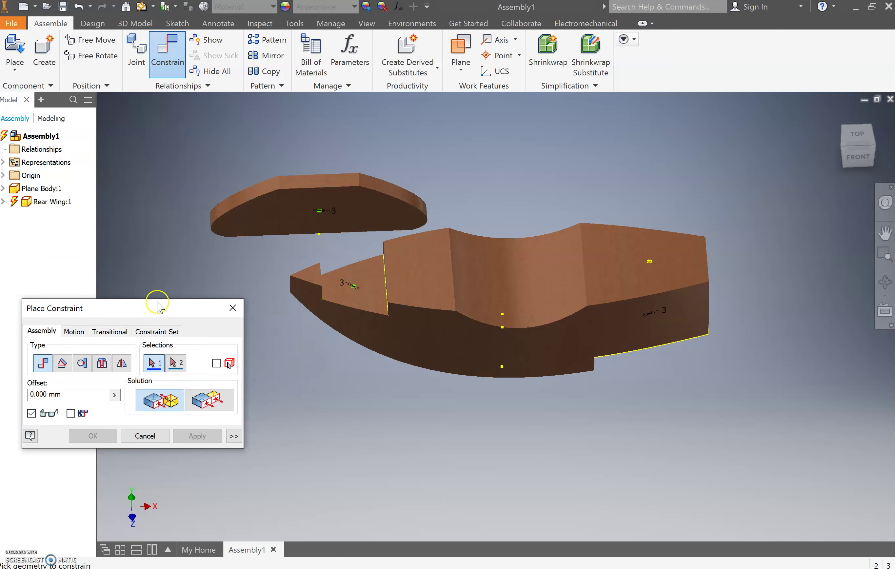
click(358, 297)
click(320, 208)
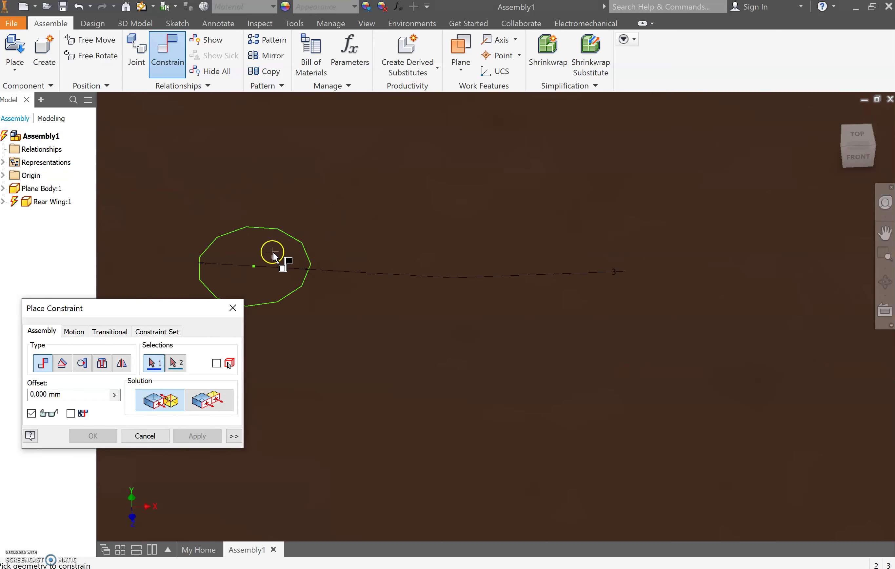
scroll(273, 255, down, 5)
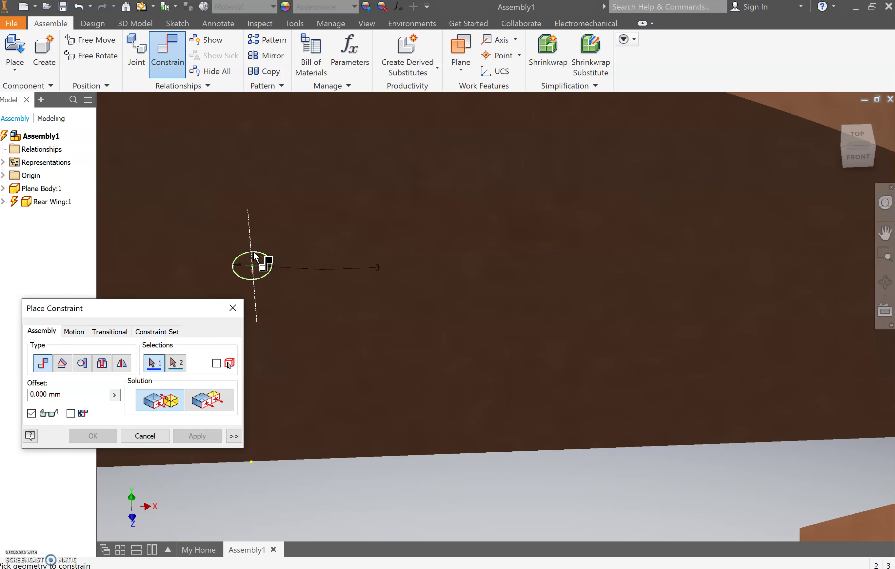
click(260, 257)
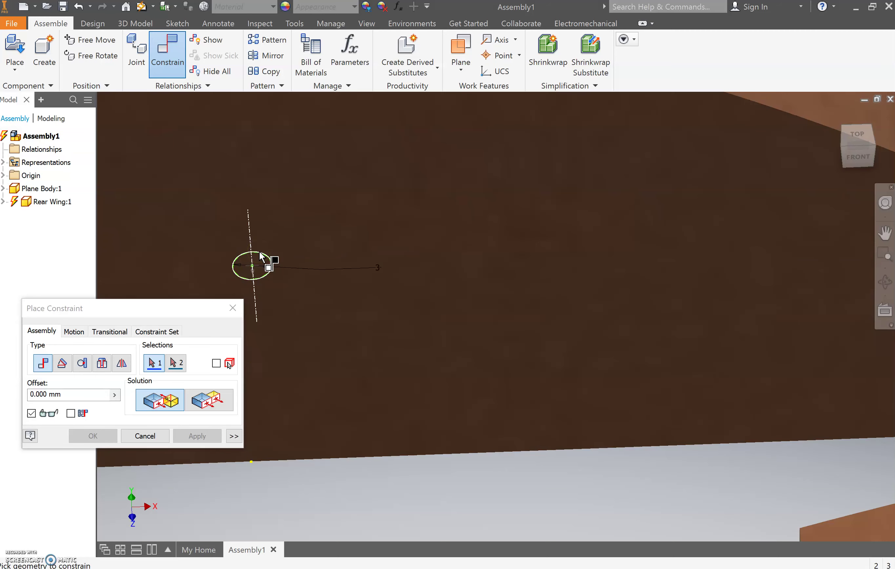
click(280, 272)
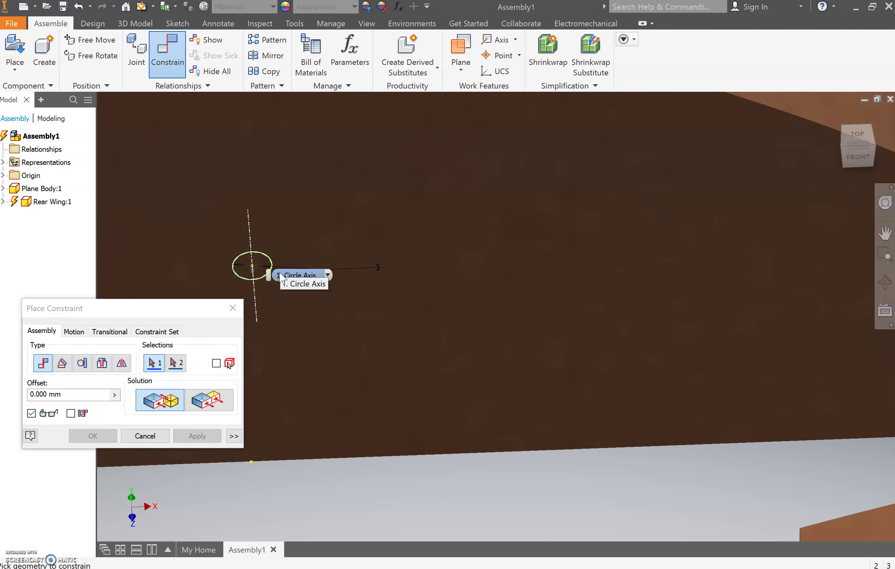
click(267, 251)
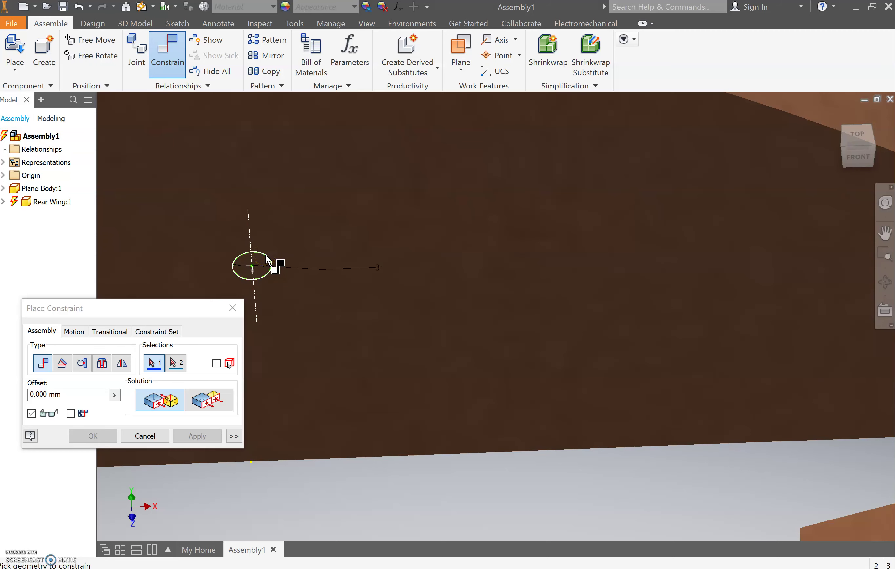
click(286, 275)
click(301, 278)
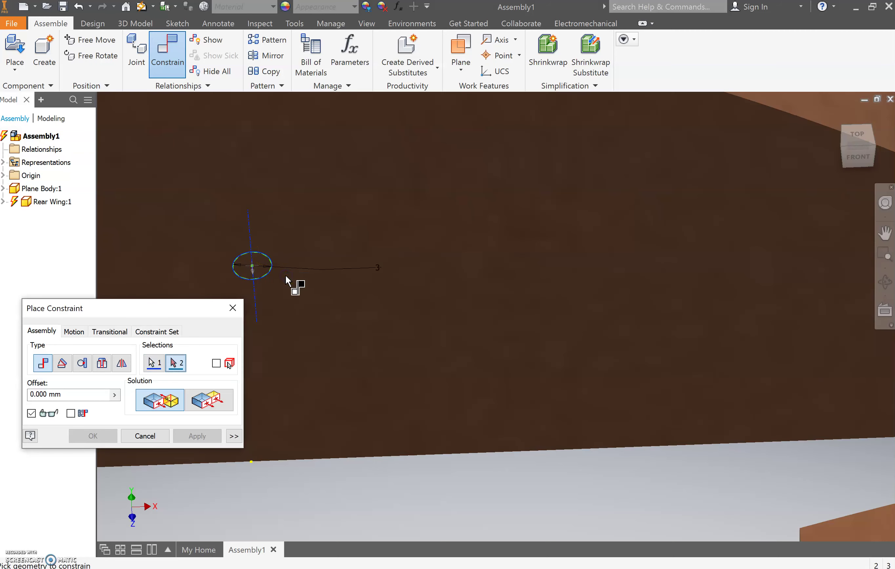
click(268, 259)
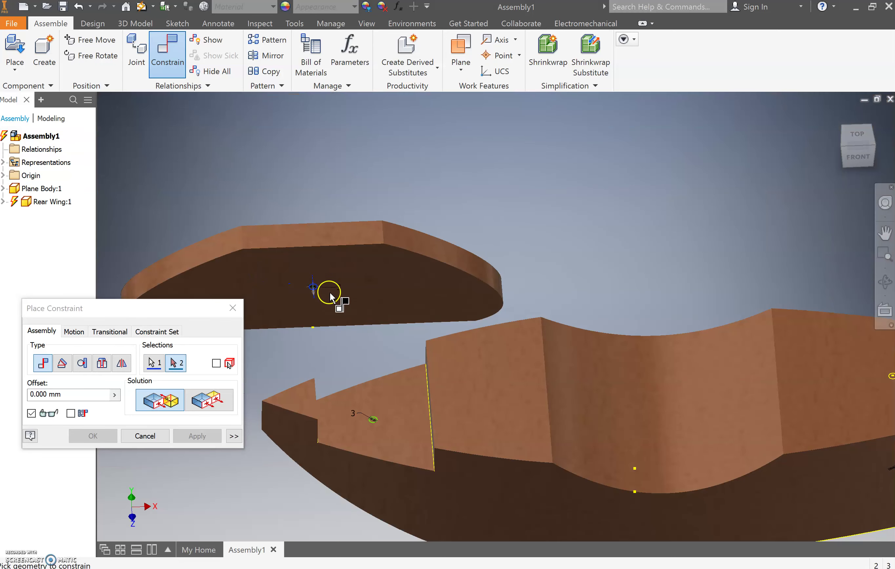
Pick the plane body's matching hole axis and apply the axis mate.
scroll(330, 300, down, 4)
scroll(358, 374, up, 5)
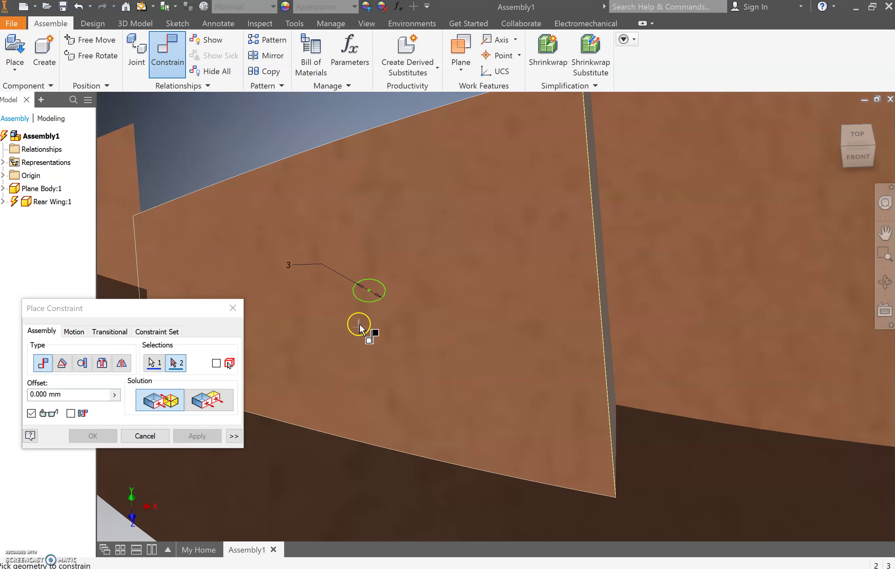
click(370, 308)
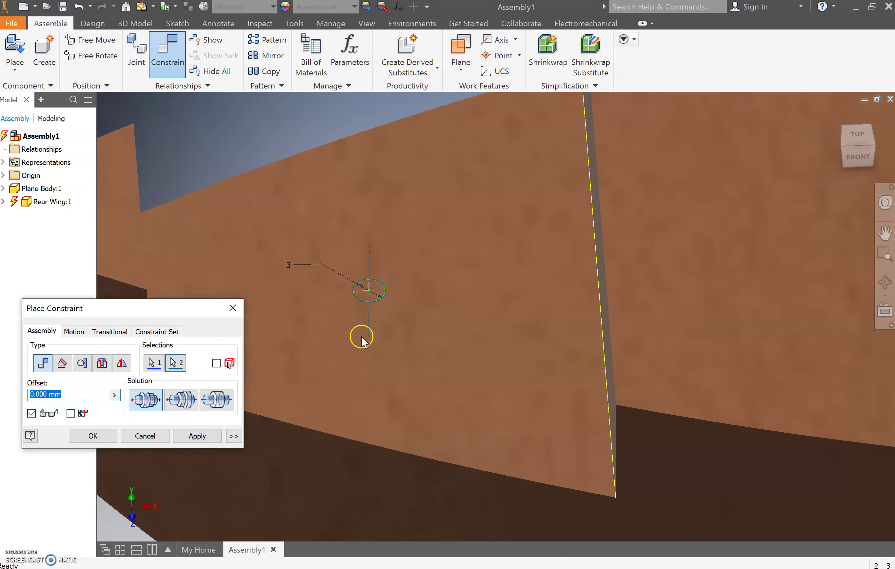
scroll(360, 338, down, 5)
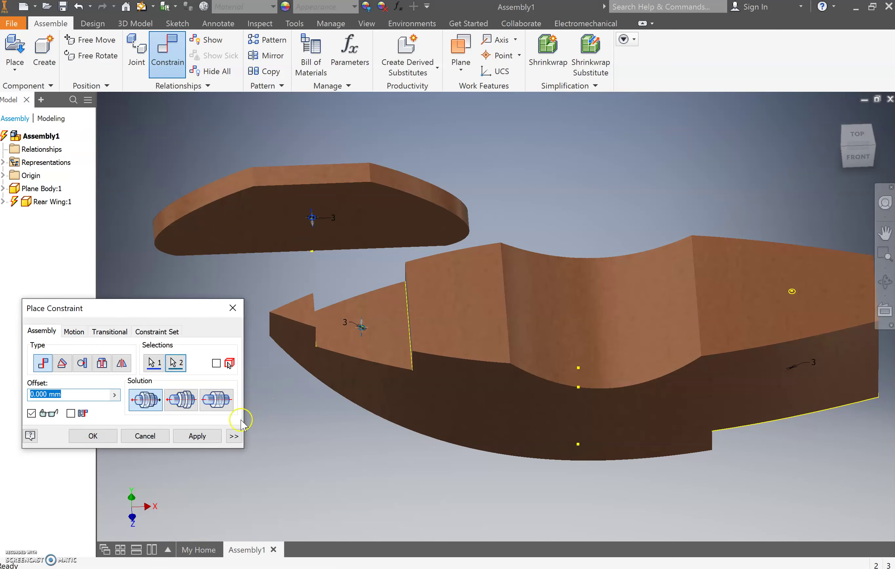
click(93, 437)
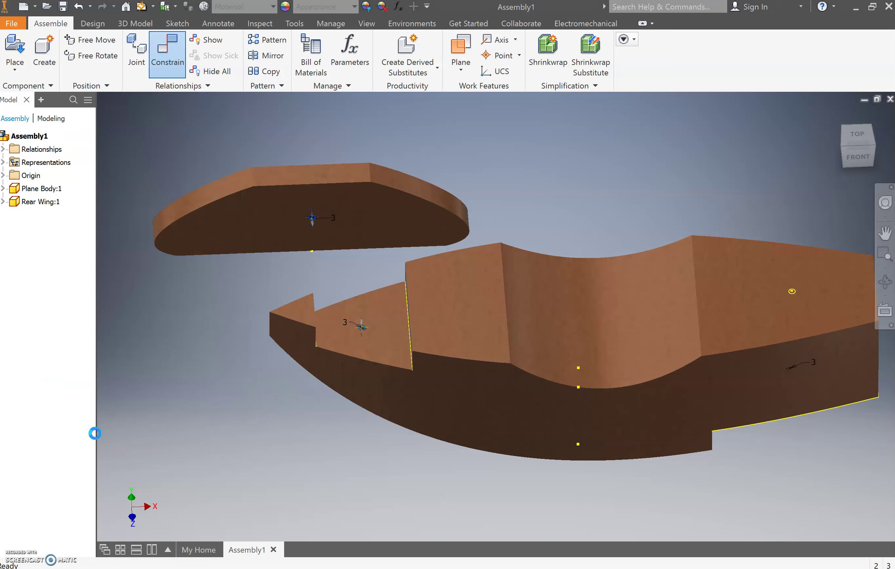
Drag the rear wing to test its freedom, then expand Rear Wing:1 to reveal Mate:1.
drag(341, 348, 411, 226)
click(411, 226)
drag(350, 280, 327, 230)
click(76, 210)
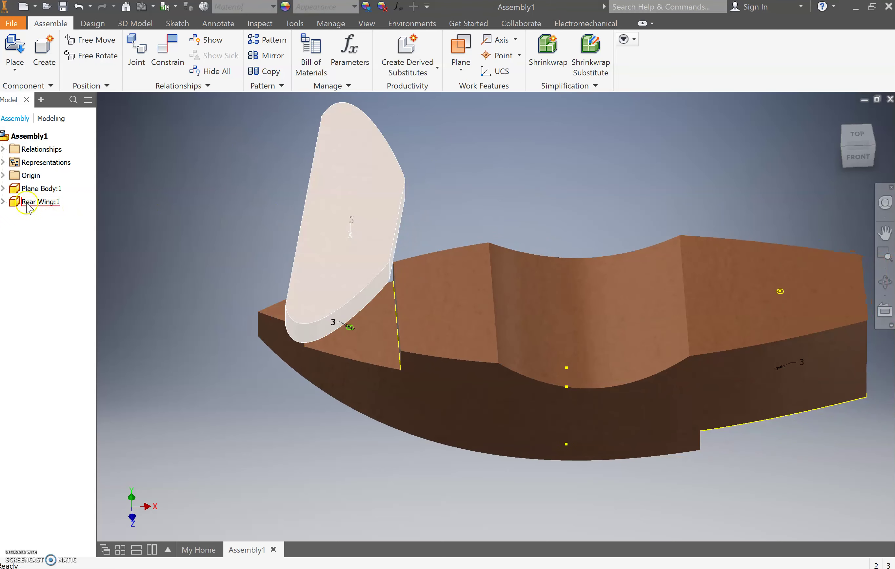
click(3, 202)
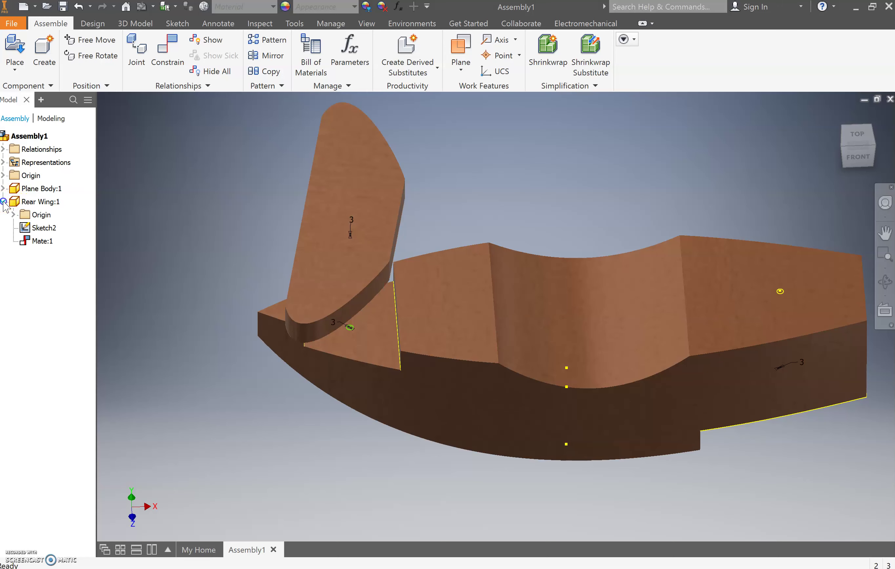
Edit Mate:1 to use the Aligned solution.
right_click(41, 244)
click(68, 288)
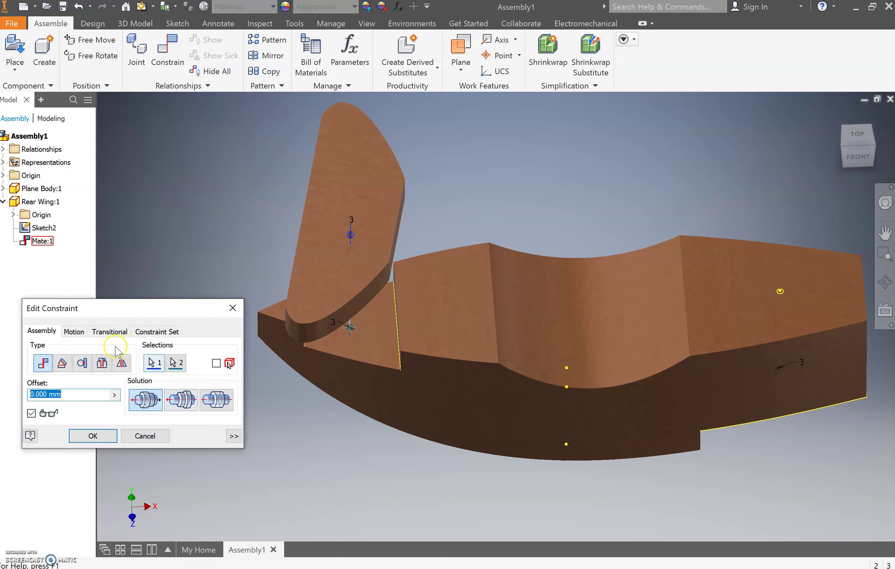
click(182, 400)
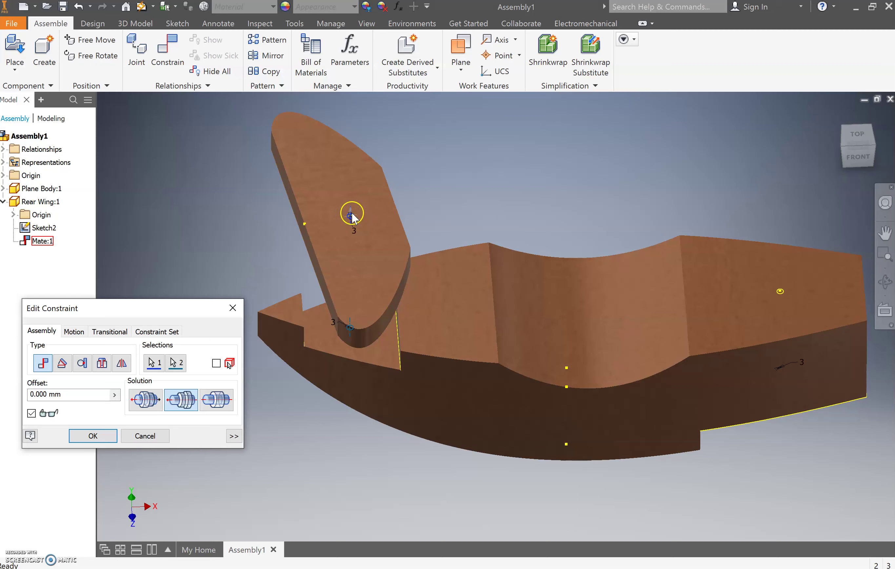
click(93, 436)
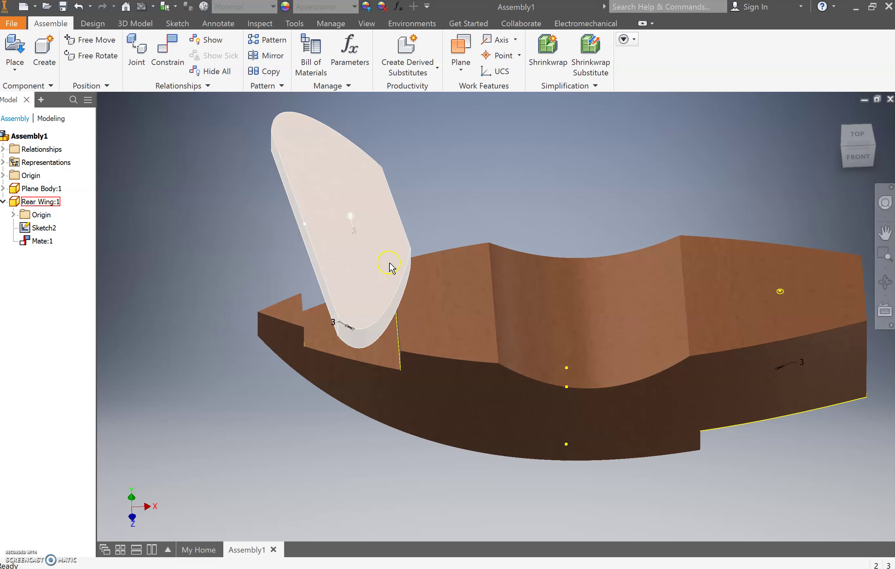
Drag the rear wing around to check how it now moves.
drag(391, 266, 329, 334)
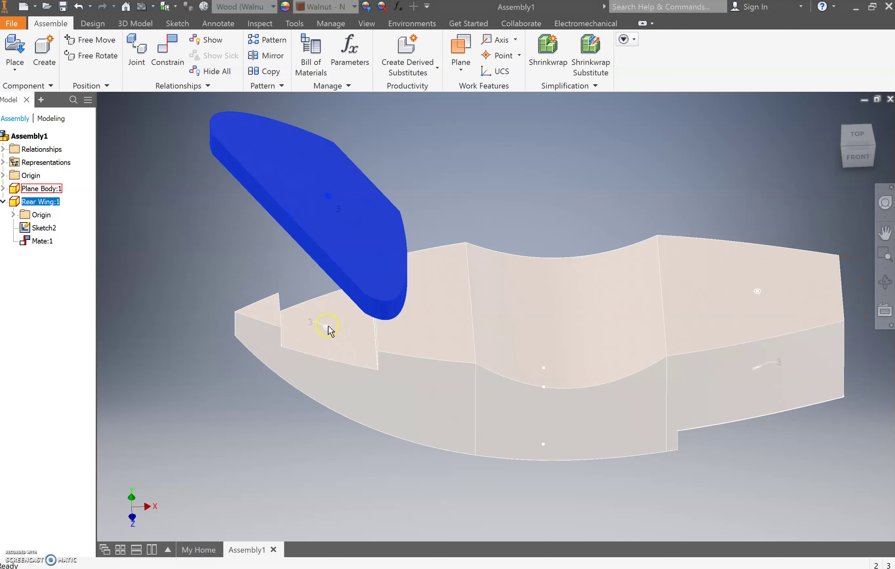
click(340, 229)
drag(339, 228, 271, 226)
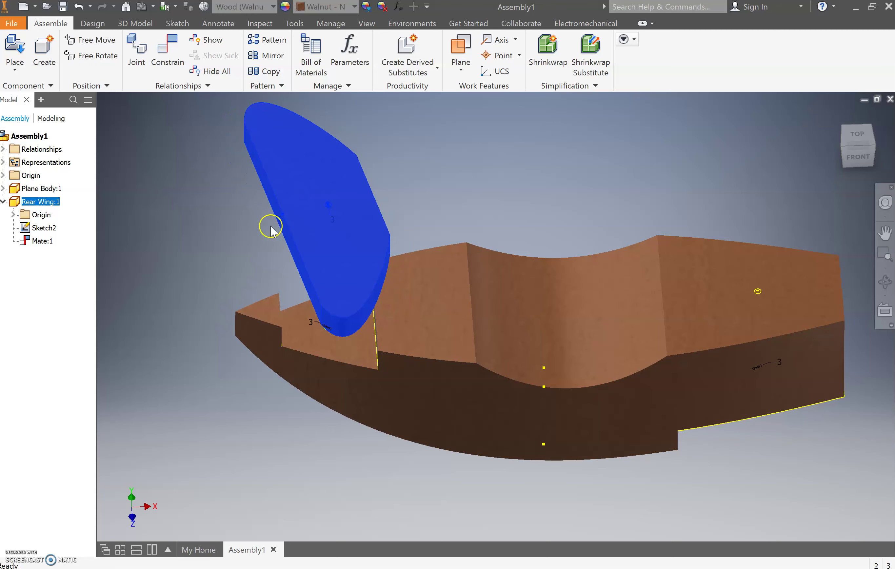
click(185, 221)
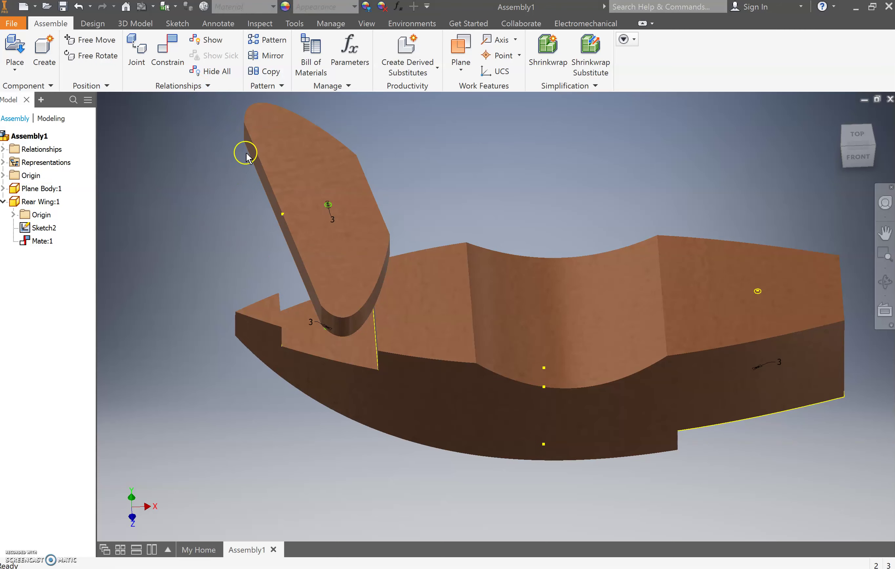
Mate the body's rear face to the rear wing's flat face, creating Mate:2.
click(180, 57)
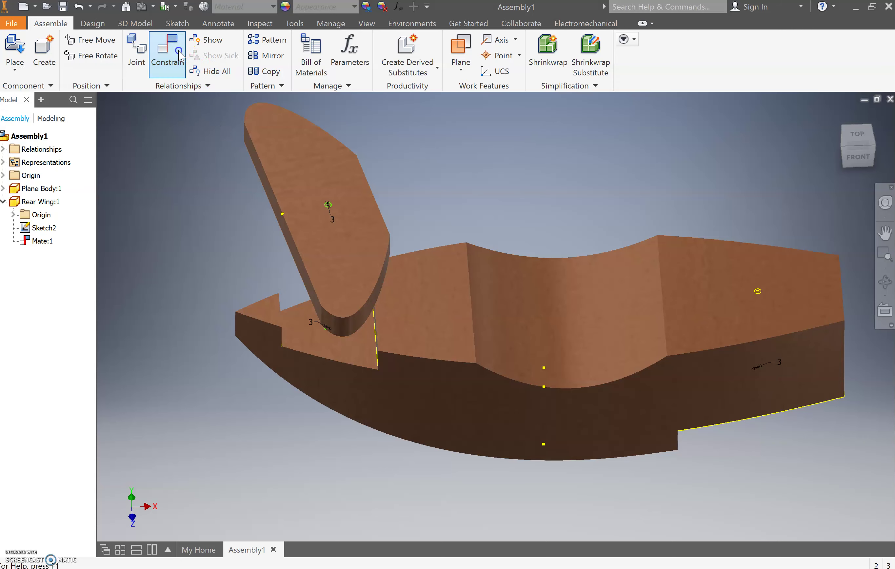
click(297, 324)
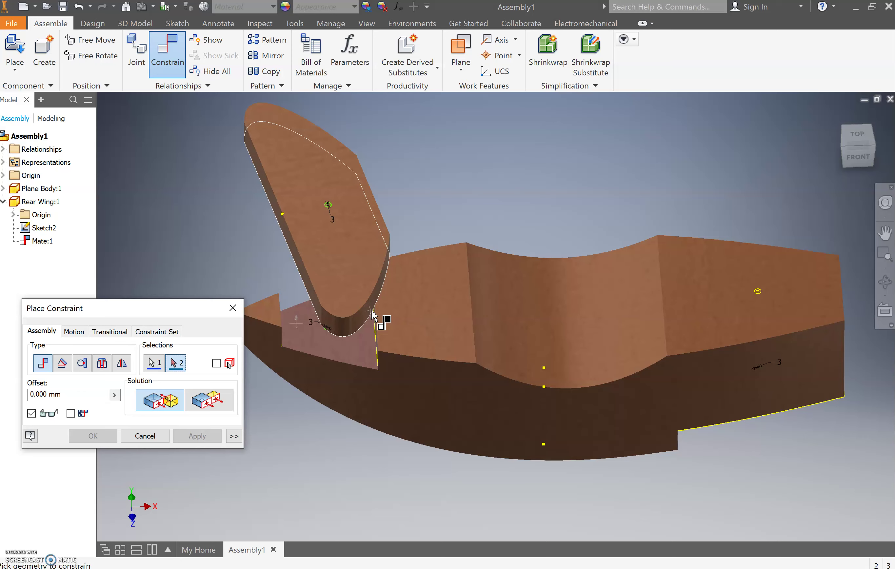
click(842, 125)
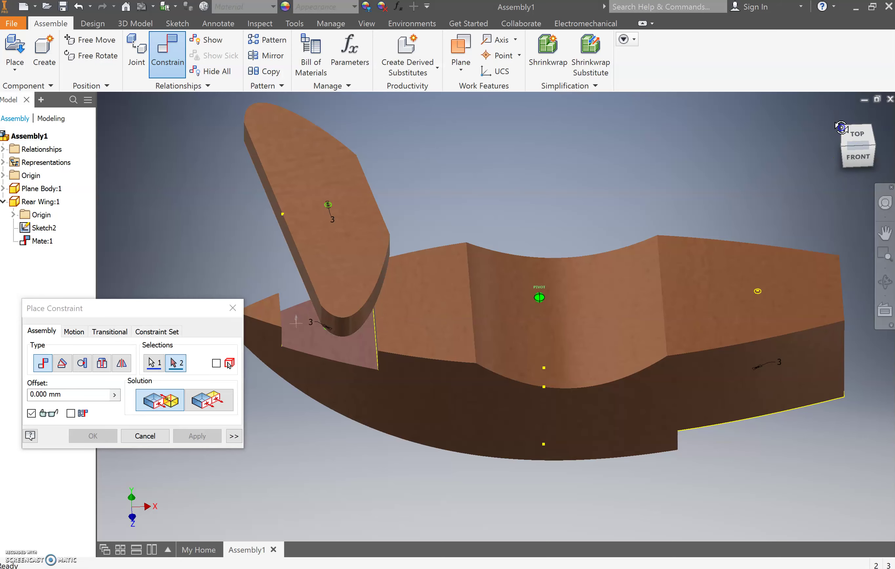
mouse_move(842, 125)
mouse_down()
mouse_move(828, 537)
mouse_move(824, 526)
mouse_up()
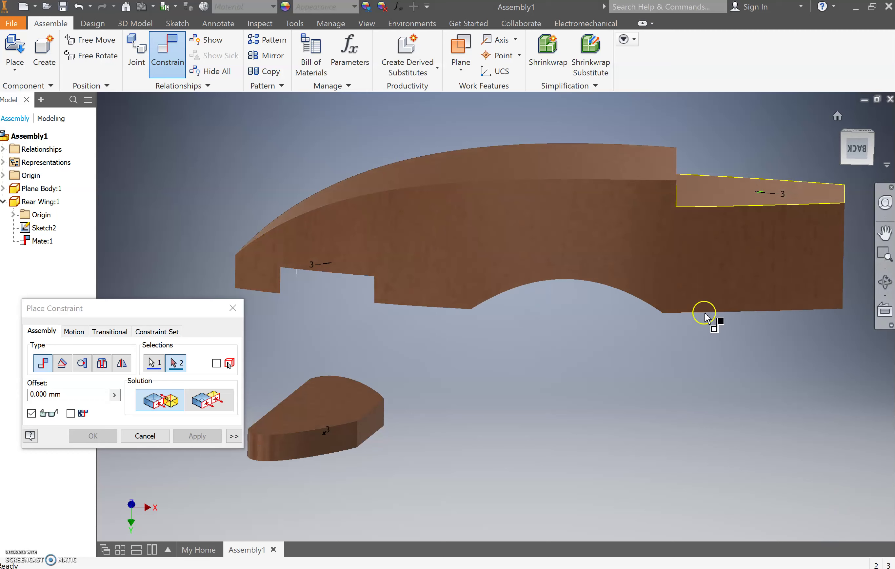
click(330, 403)
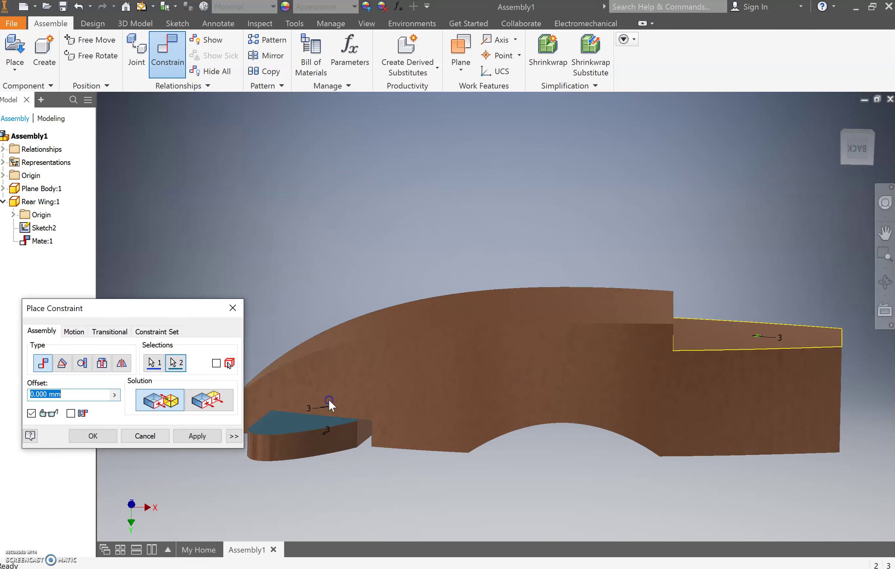
click(98, 436)
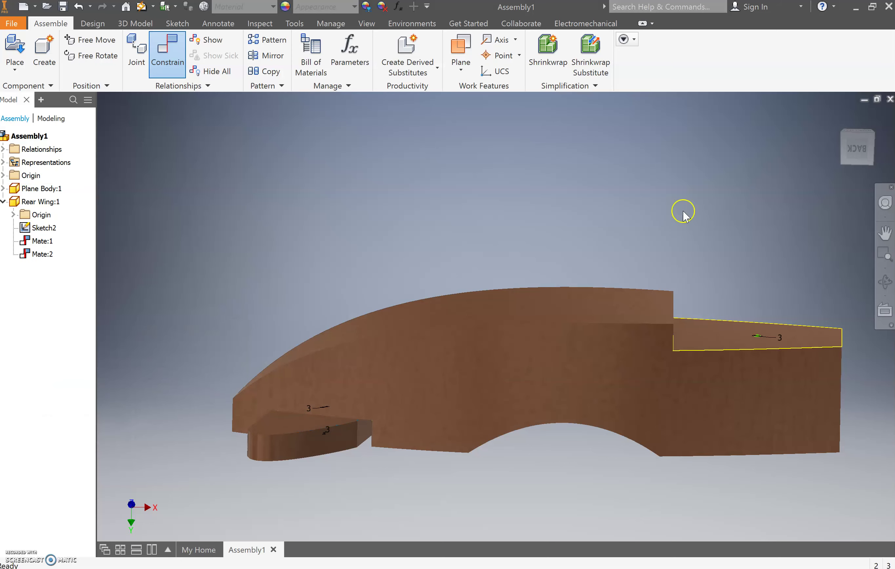
Switch to a top view and swing the rear wing around its hole pivot.
click(872, 141)
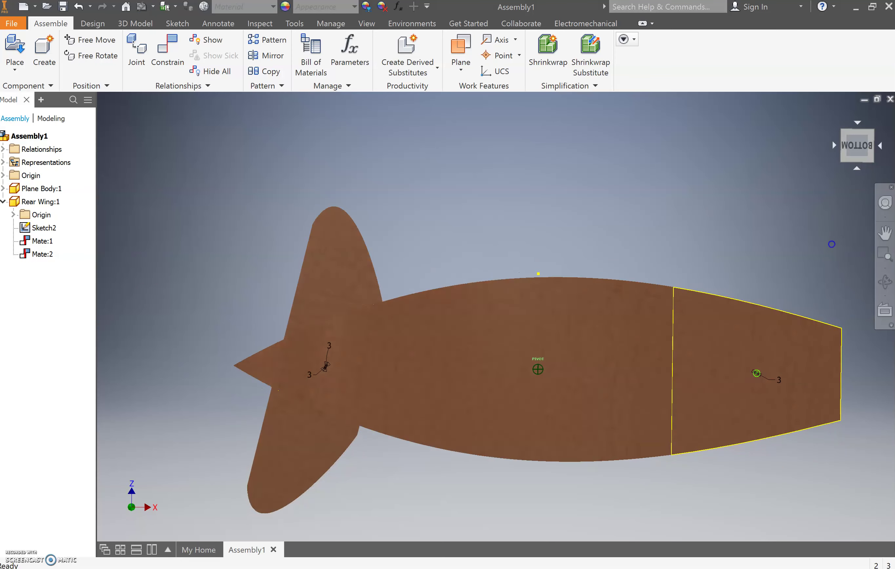
click(858, 133)
click(857, 127)
click(872, 129)
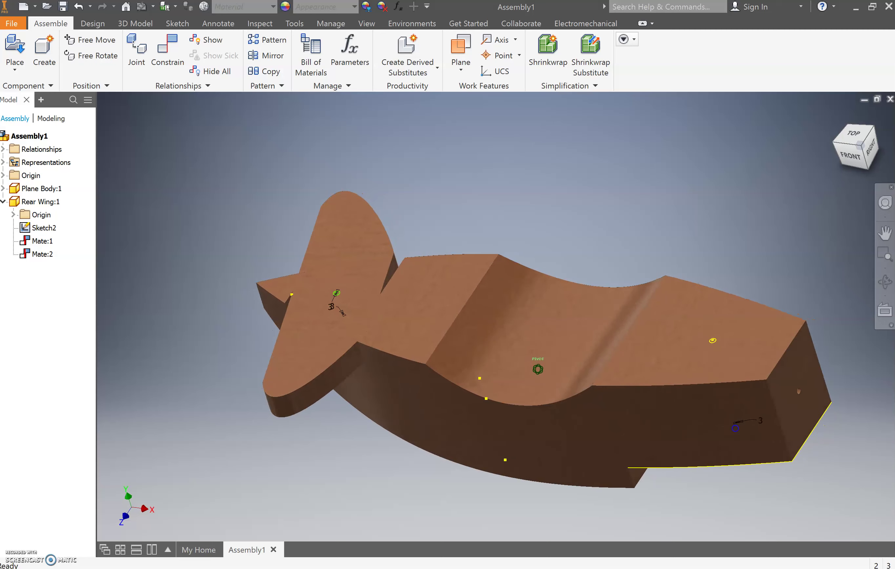
click(857, 132)
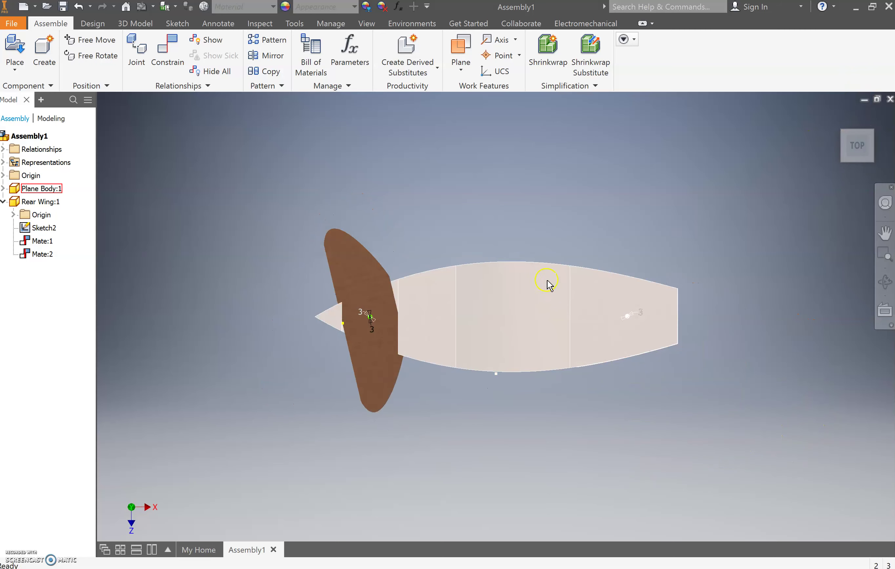
drag(342, 254, 296, 233)
key(Escape)
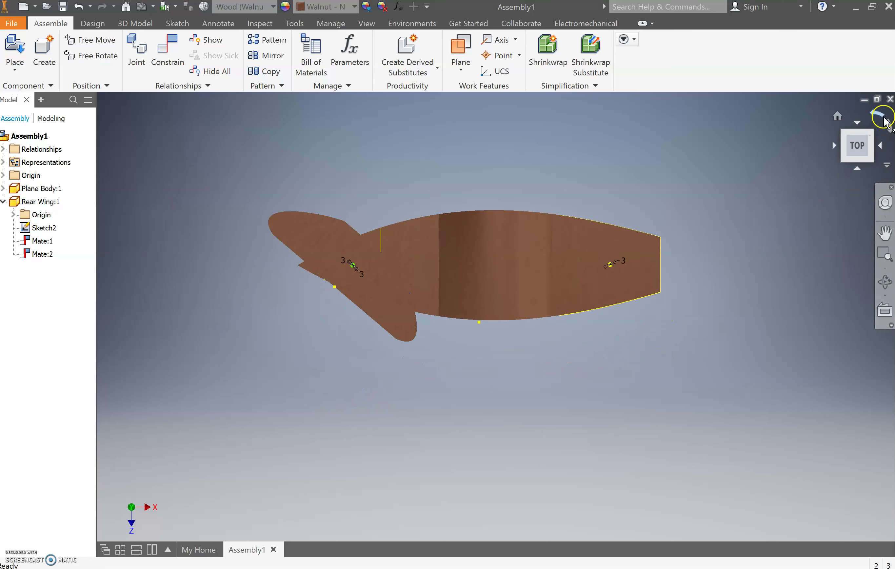
From an angled top-front view, swing the rear wing again and zoom in.
click(872, 133)
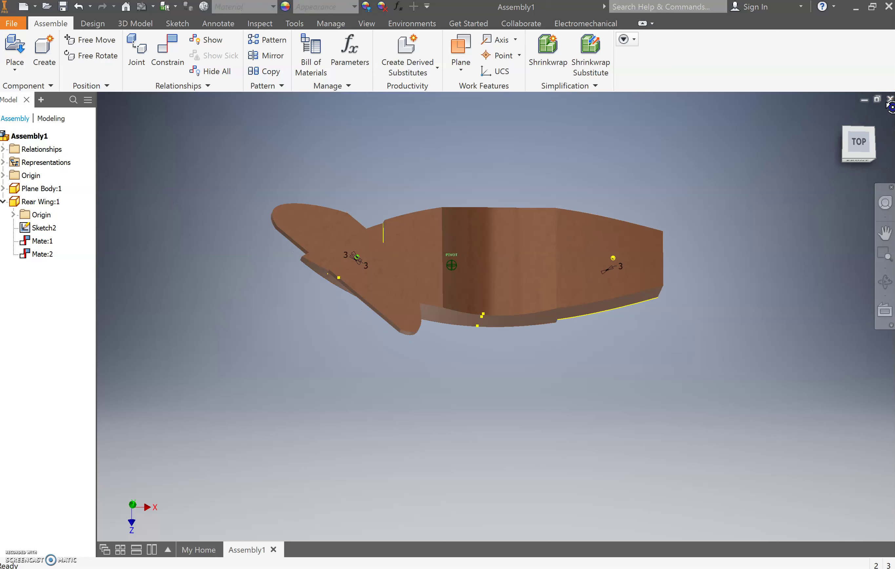
drag(407, 289, 460, 262)
mouse_move(477, 206)
mouse_down()
mouse_move(451, 212)
mouse_move(452, 228)
mouse_move(513, 180)
mouse_move(473, 186)
mouse_move(472, 204)
mouse_move(508, 266)
mouse_move(470, 296)
mouse_move(480, 223)
mouse_up()
scroll(481, 223, down, 4)
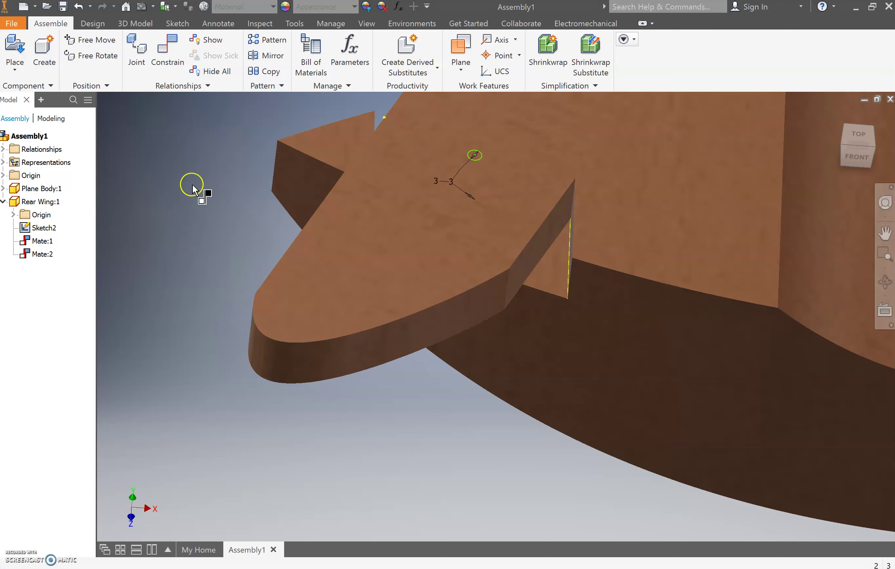
Mate the body's slanted tail face to the rear wing's edge, creating Mate:3.
key(c)
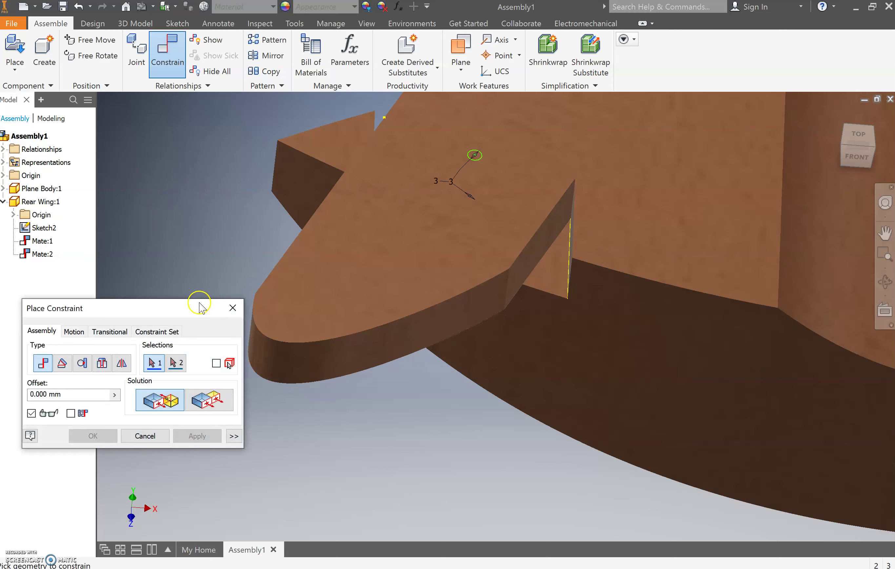
click(547, 221)
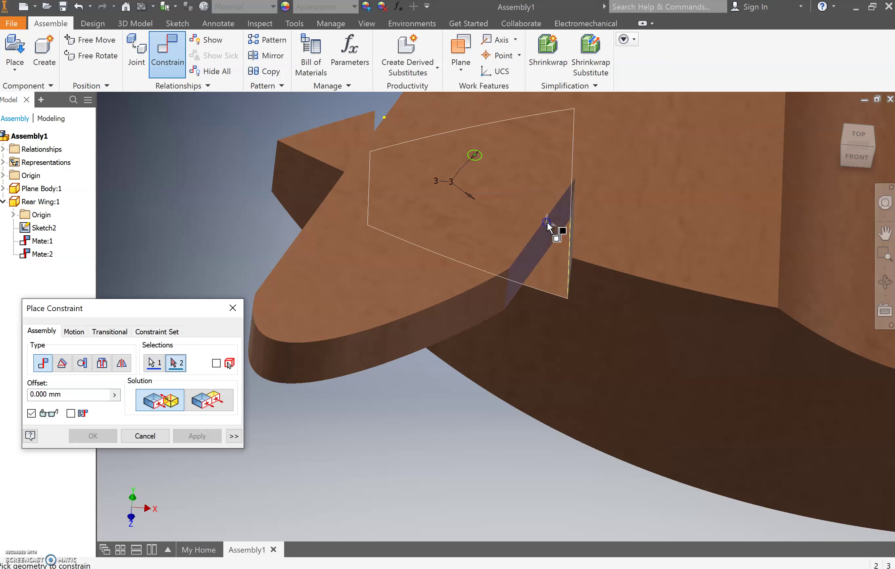
click(571, 246)
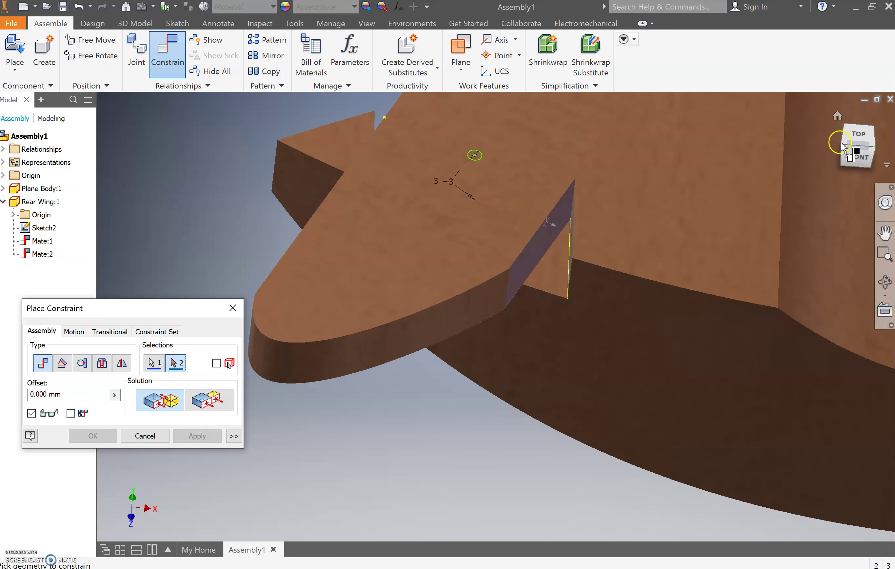
drag(843, 146, 826, 158)
click(619, 277)
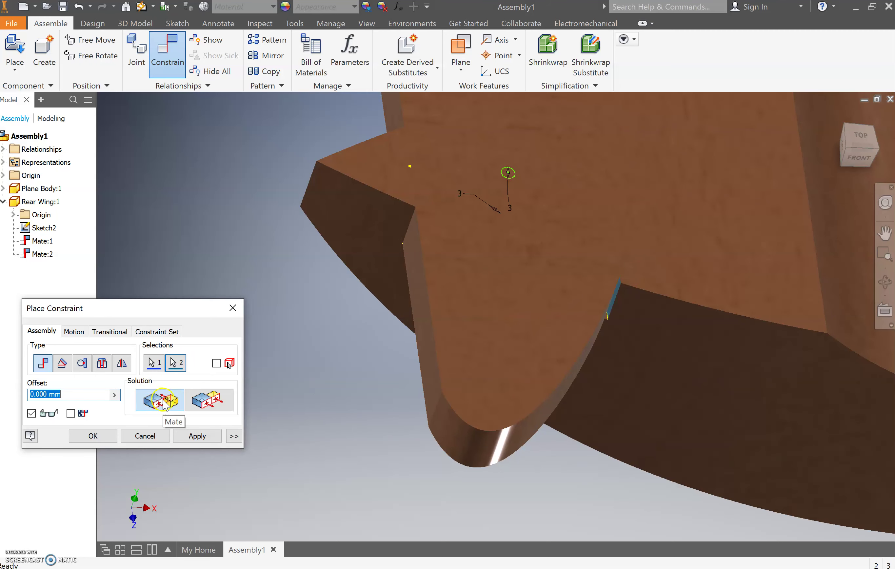
click(93, 436)
Drag the rear wing into a new pose across the plane body's tail.
key(Home)
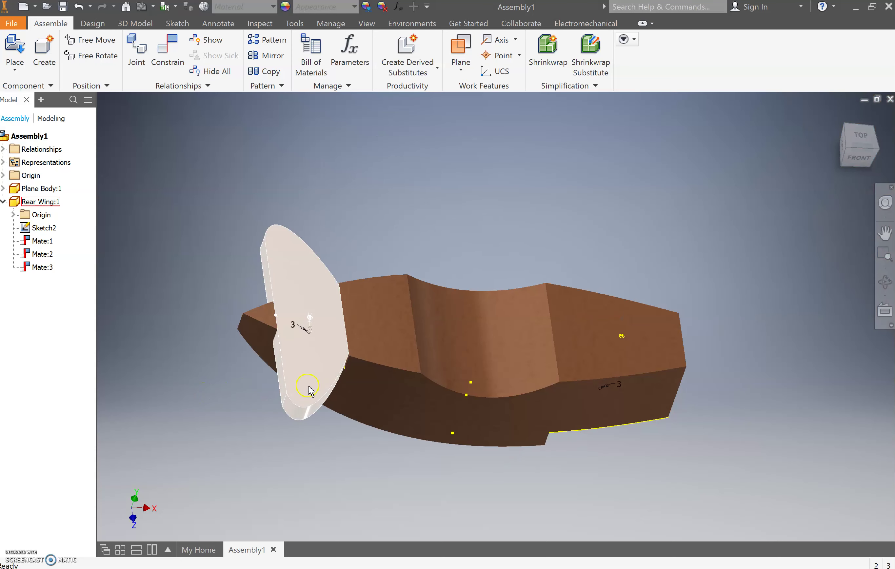
drag(308, 391, 234, 387)
click(220, 384)
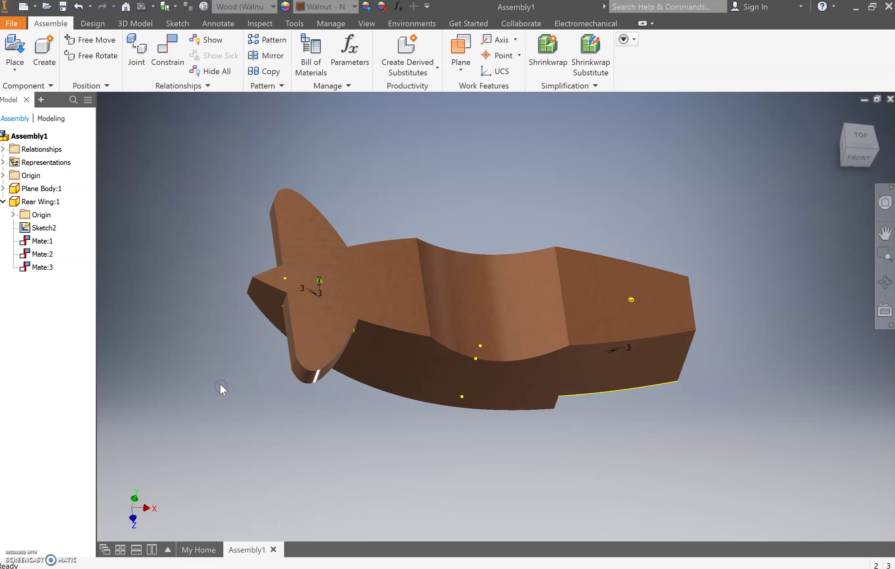
click(201, 375)
Select and deselect the rear wing to check it stays fixed by Mate:1–3.
click(200, 375)
click(200, 381)
click(306, 335)
click(169, 431)
click(302, 310)
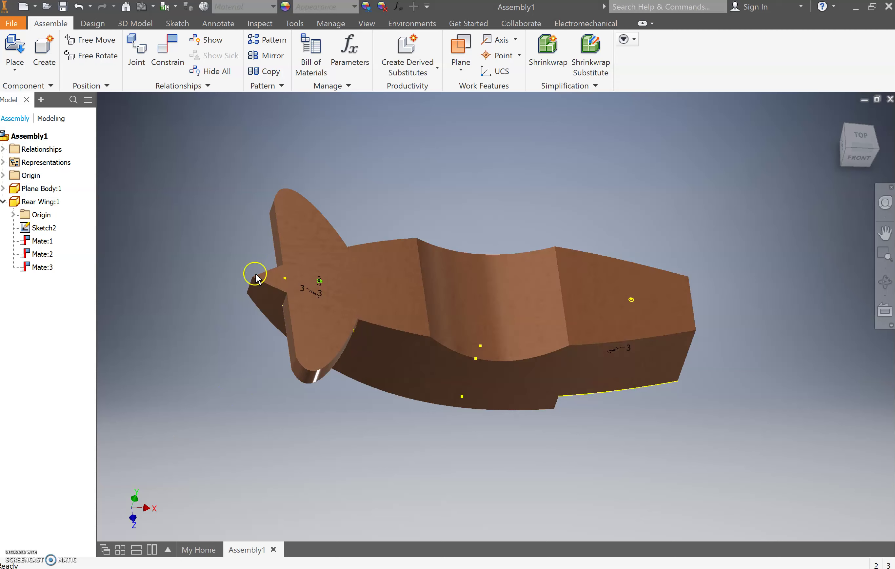
Place a single Rear Wing Vertical part above the plane body.
click(15, 47)
click(18, 45)
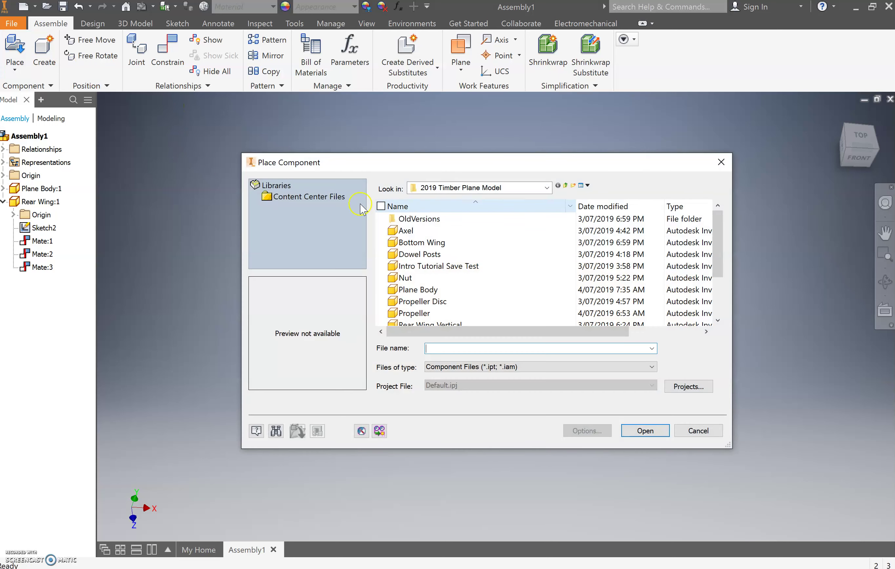
scroll(442, 286, down, 2)
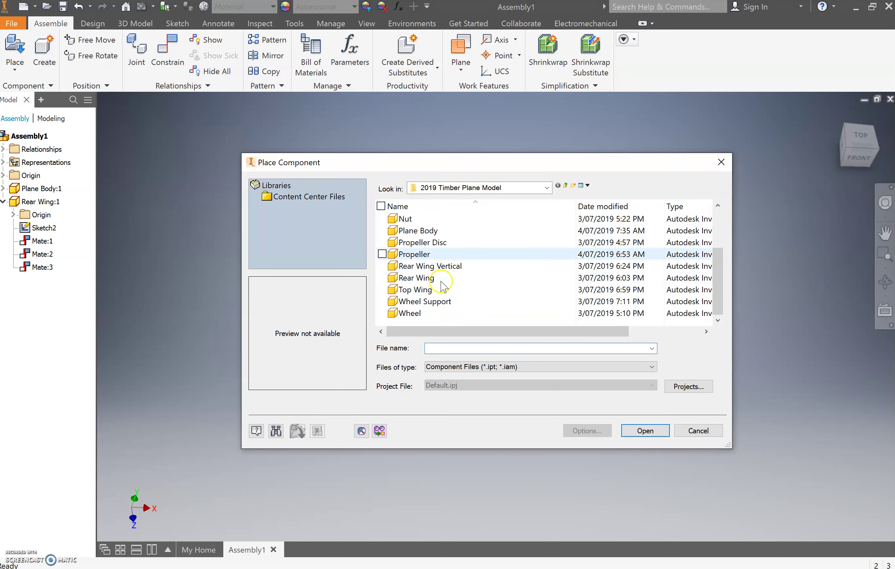
double_click(441, 267)
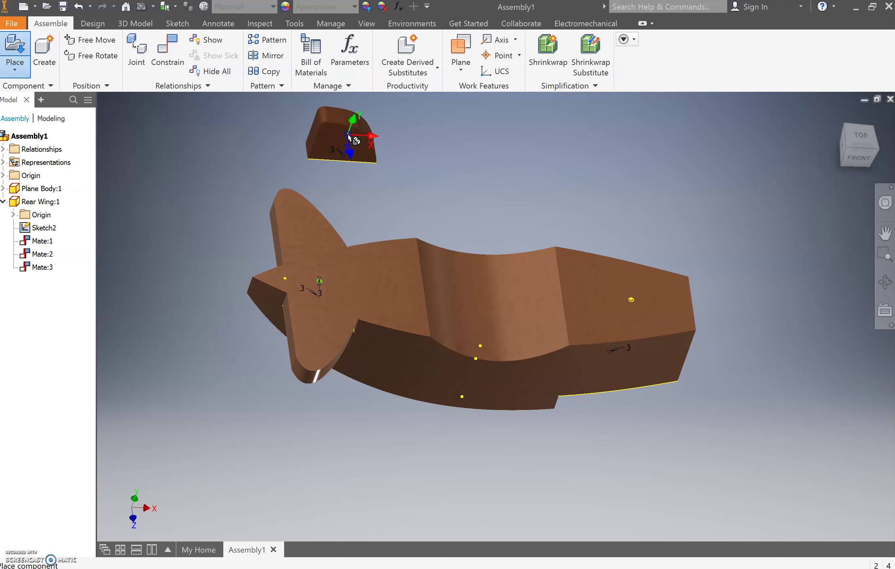
click(350, 136)
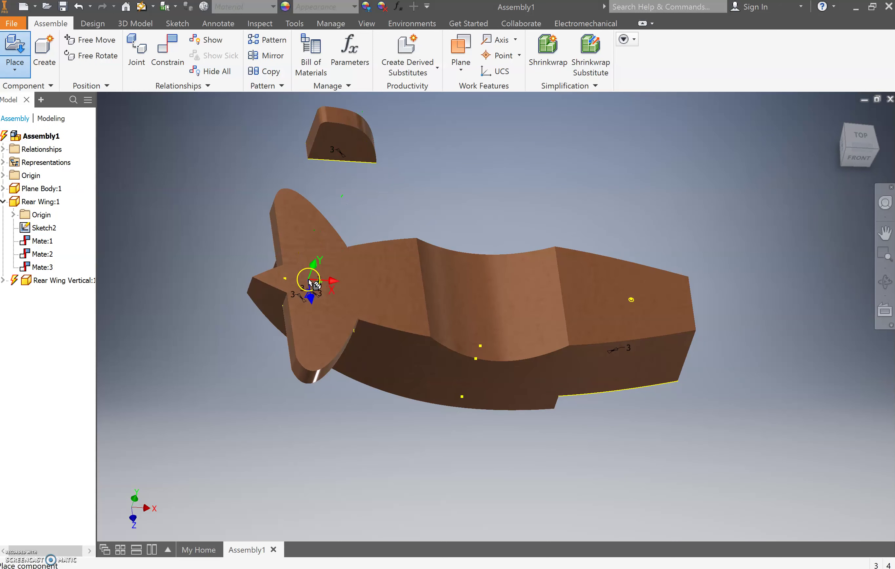
key(Escape)
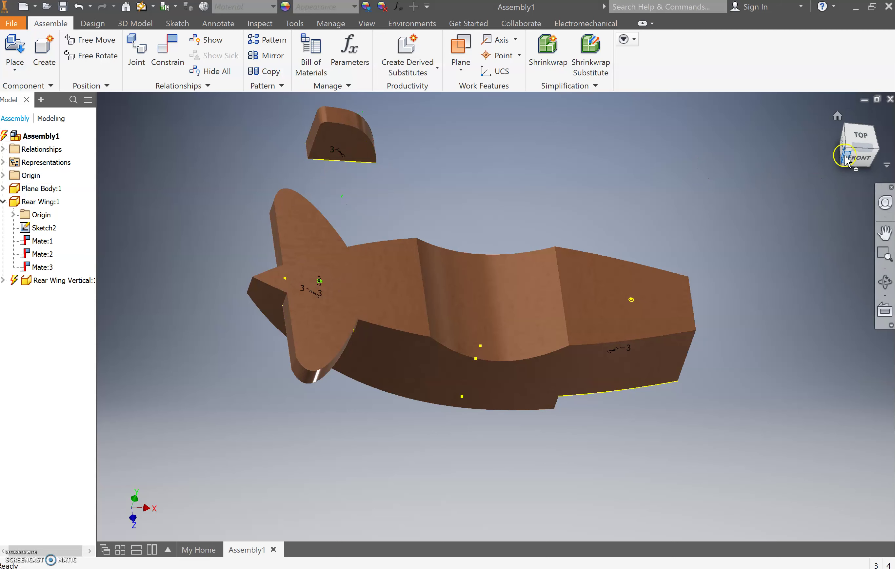
Move Rear Wing Vertical closer to the body's tail.
drag(844, 160, 851, 149)
drag(369, 146, 440, 170)
click(366, 202)
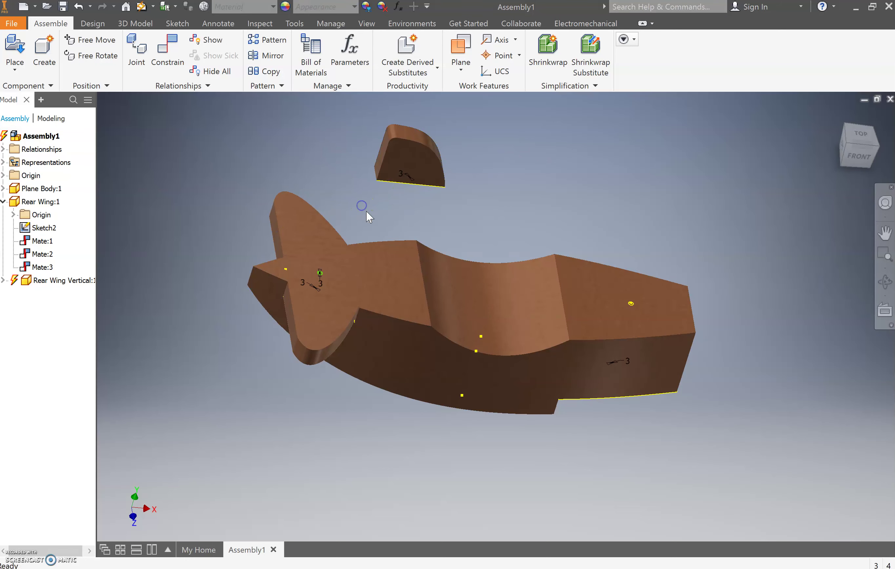
Mate the rear wing's point to Rear Wing Vertical's circle axis at 0.000 mm, creating Mate:4.
click(168, 49)
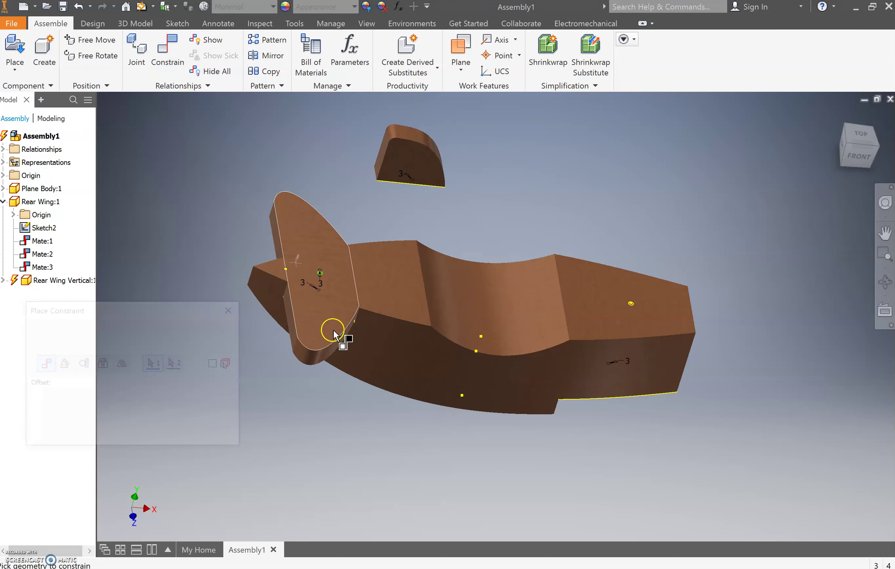
scroll(310, 285, down, 5)
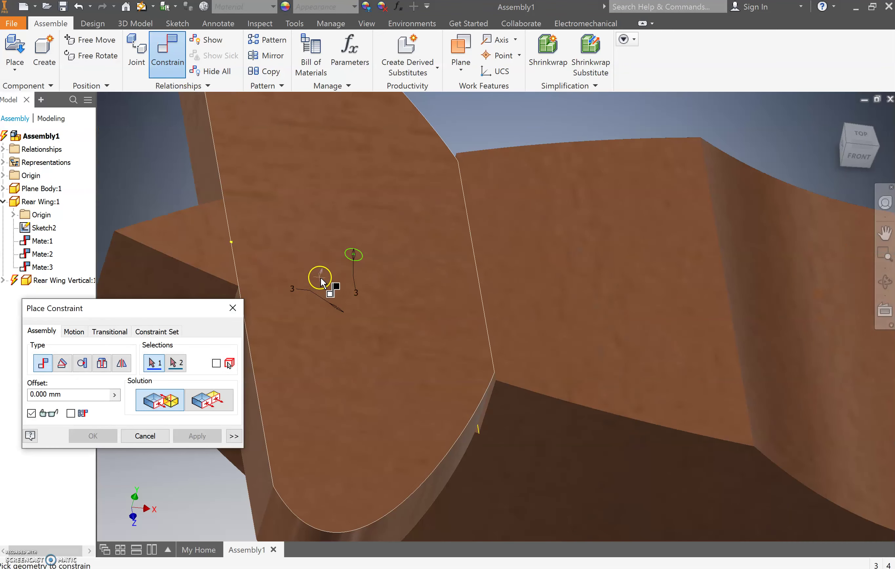
click(358, 260)
scroll(360, 260, up, 5)
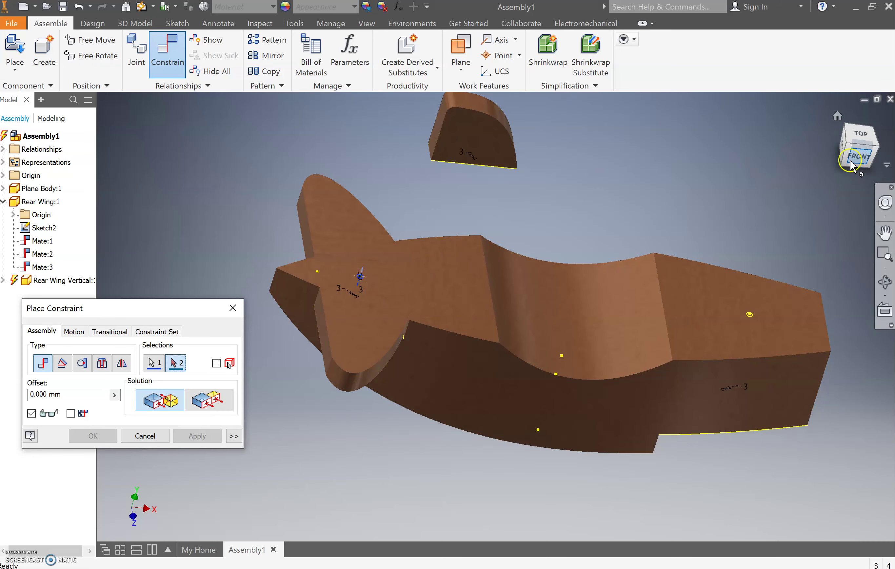
mouse_move(849, 132)
mouse_down()
mouse_move(860, 536)
mouse_move(893, 444)
mouse_up()
scroll(414, 391, down, 5)
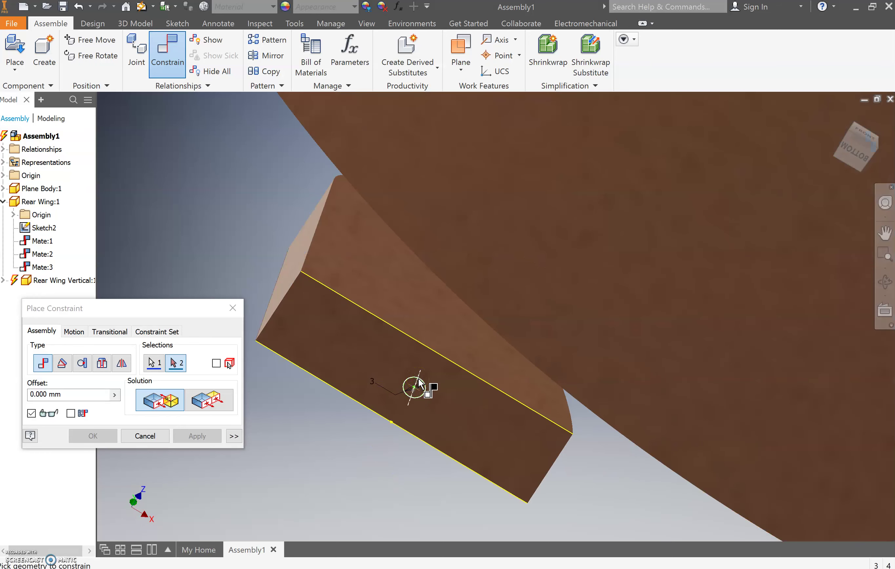
click(440, 402)
click(437, 401)
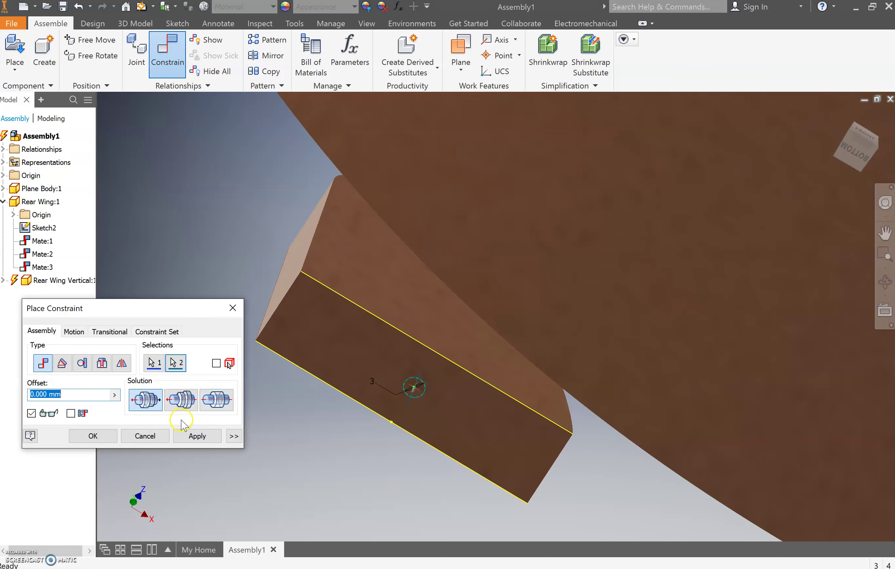
click(95, 437)
click(94, 436)
scroll(107, 434, down, 5)
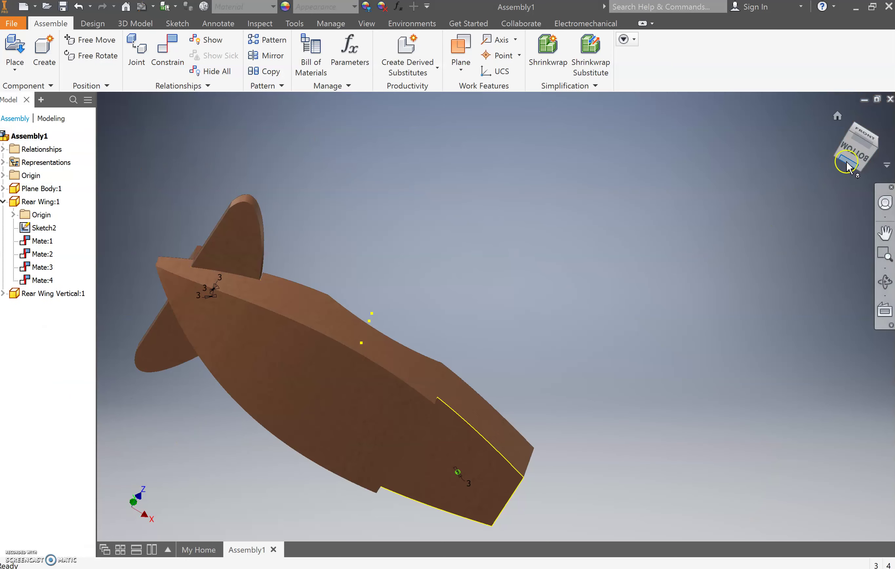
Lift Rear Wing Vertical above the tail in isometric view and expand its browser entry to show Mate:4.
click(874, 150)
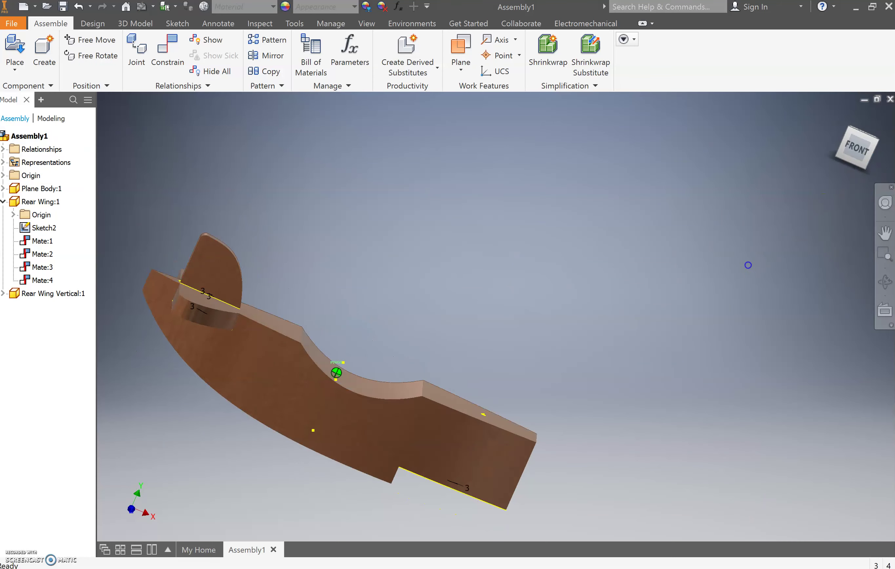
drag(230, 259, 289, 224)
click(264, 245)
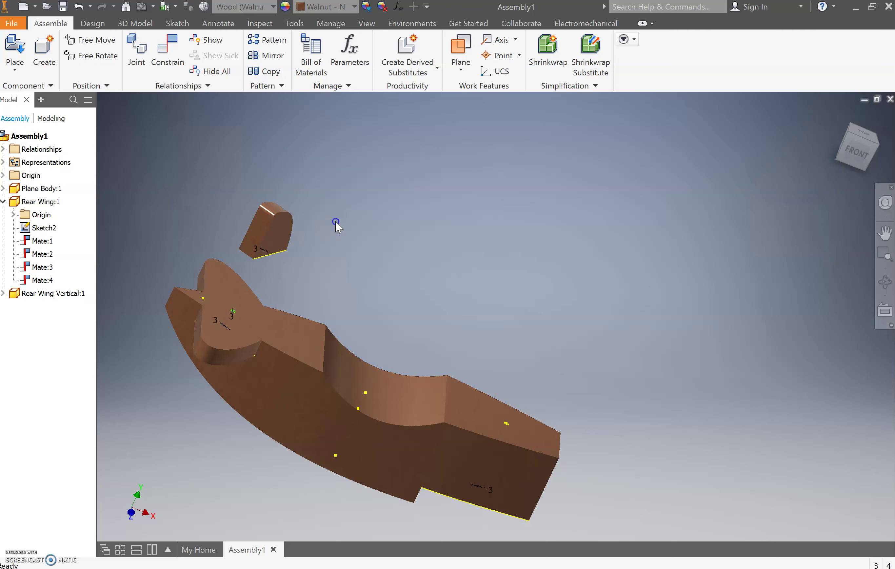
drag(285, 231, 295, 201)
click(290, 210)
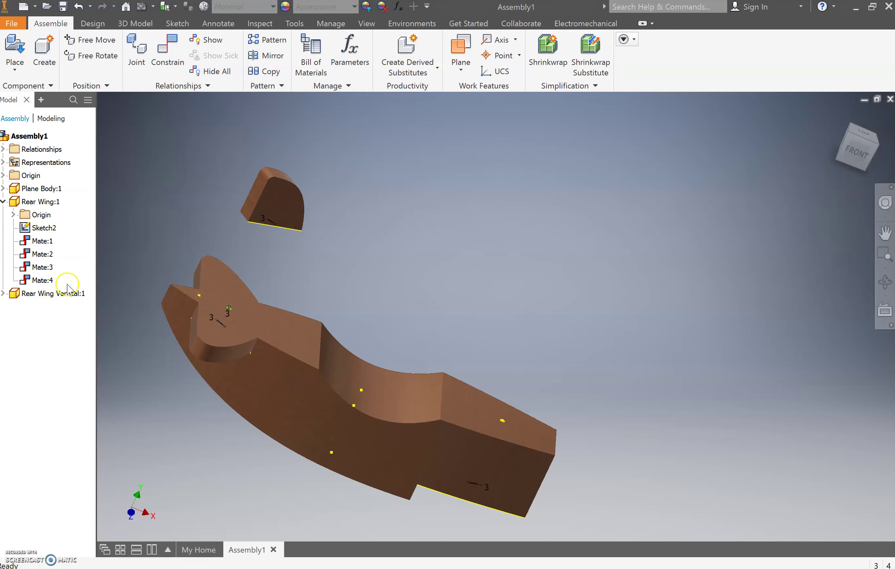
click(4, 294)
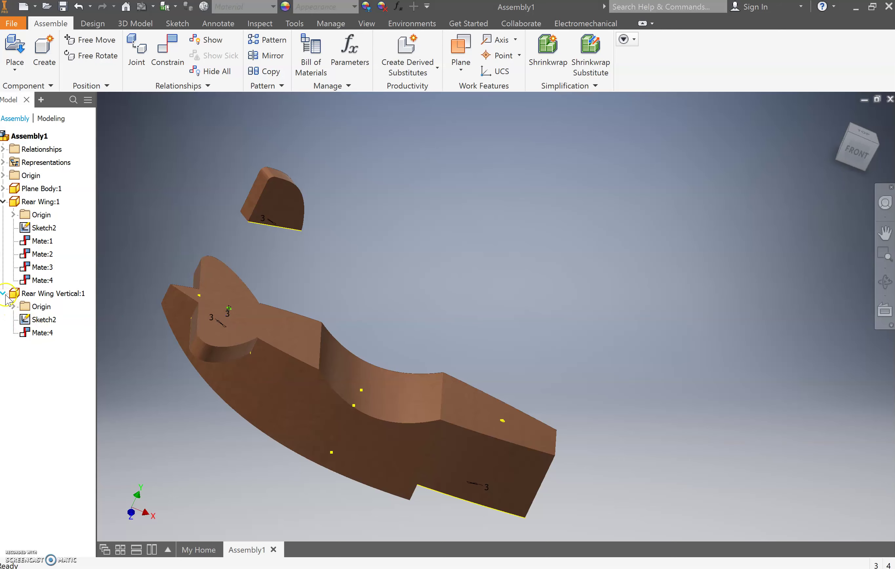
right_click(41, 333)
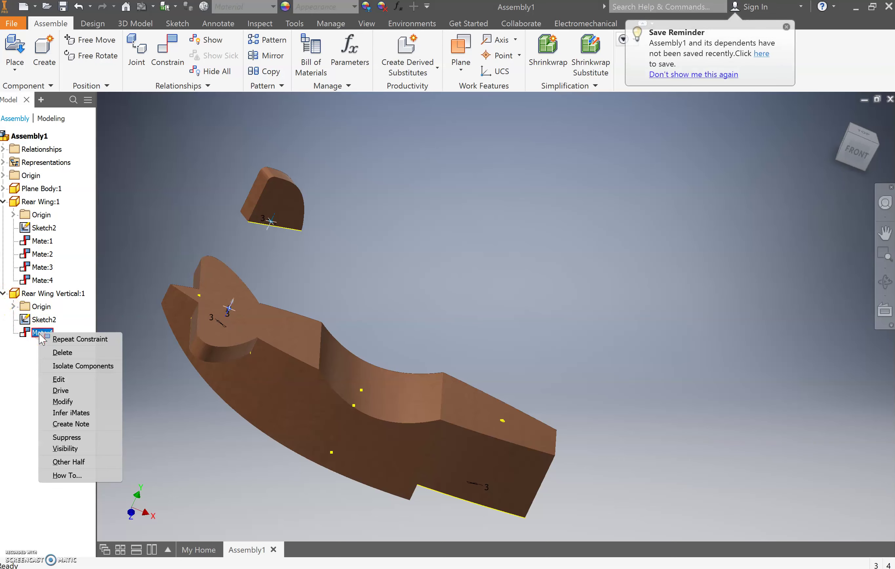
click(62, 380)
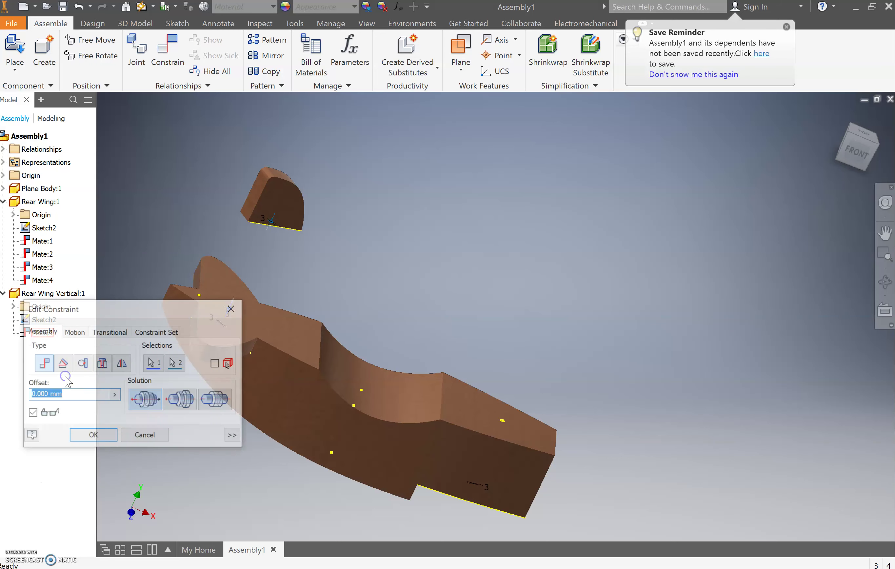
click(182, 400)
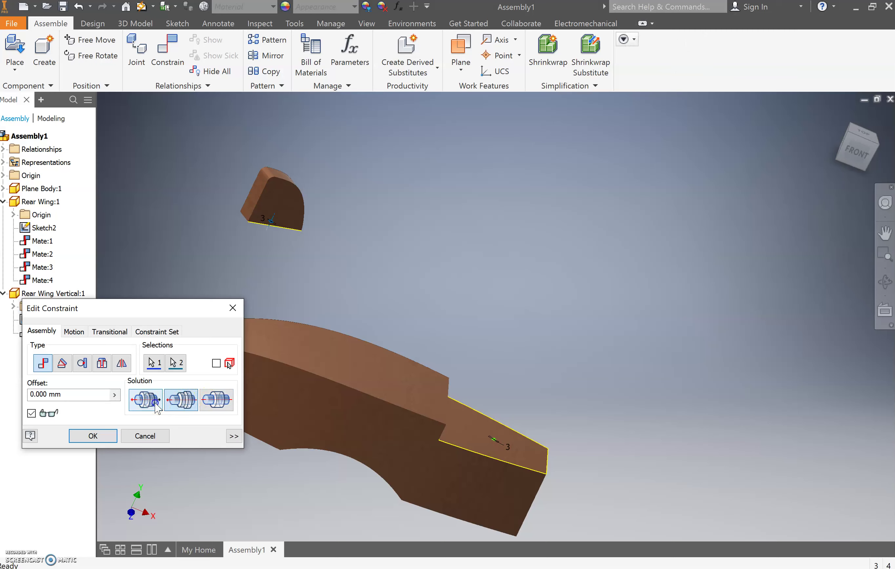
click(155, 403)
click(171, 404)
click(156, 405)
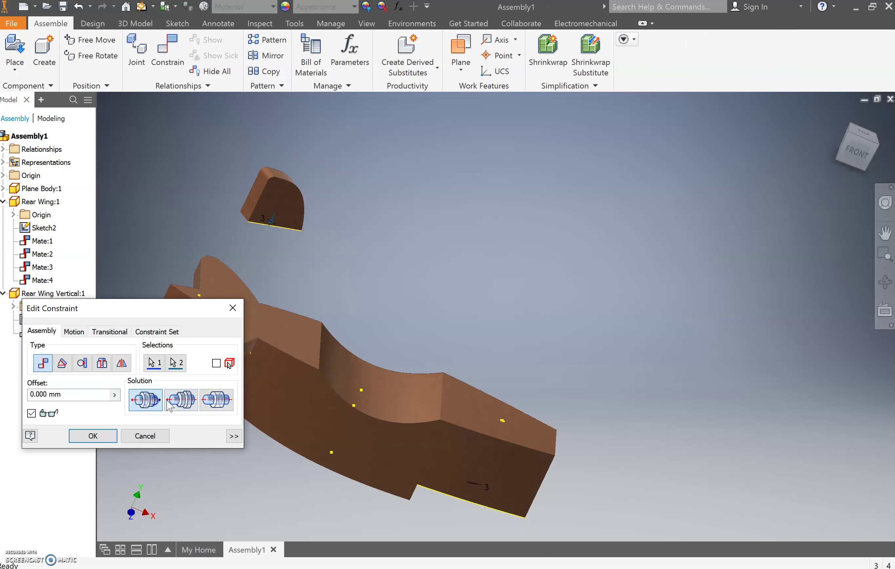
click(173, 404)
click(161, 404)
click(173, 405)
click(158, 404)
click(95, 436)
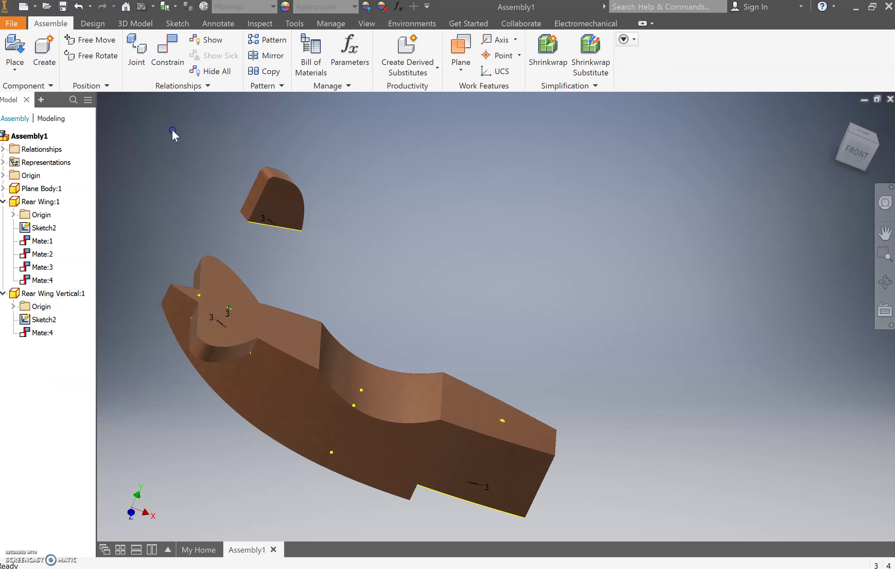
Mate the vertical wing's bottom edge onto the body face, creating Mate:5.
click(176, 60)
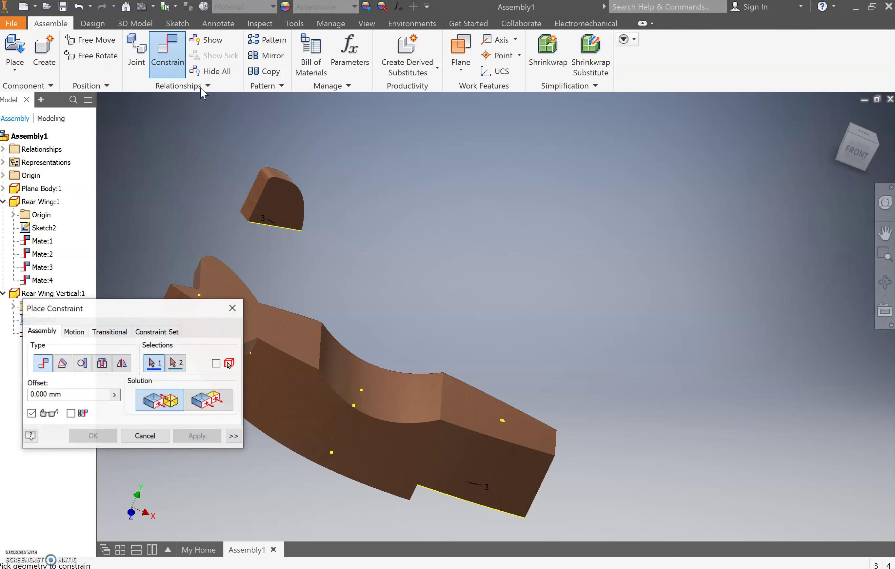
click(283, 231)
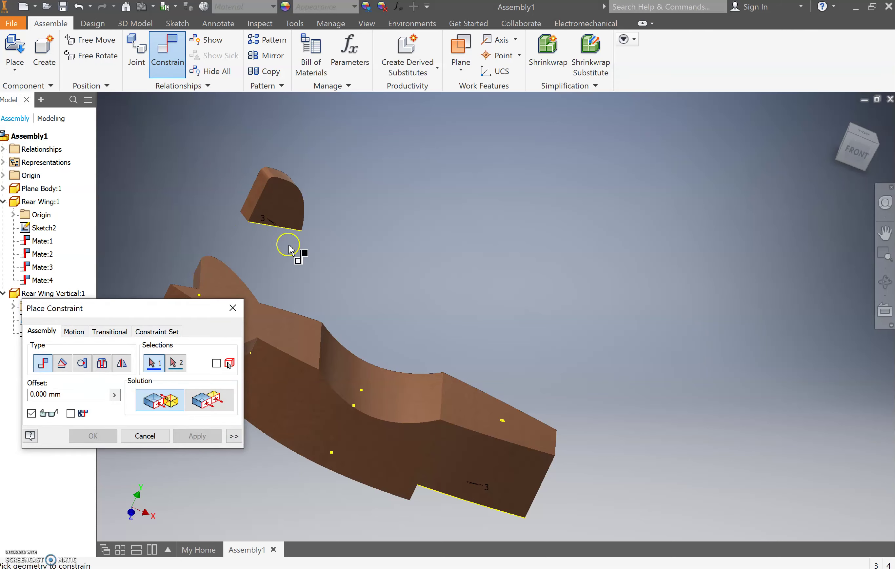
scroll(383, 266, up, 3)
scroll(323, 256, down, 4)
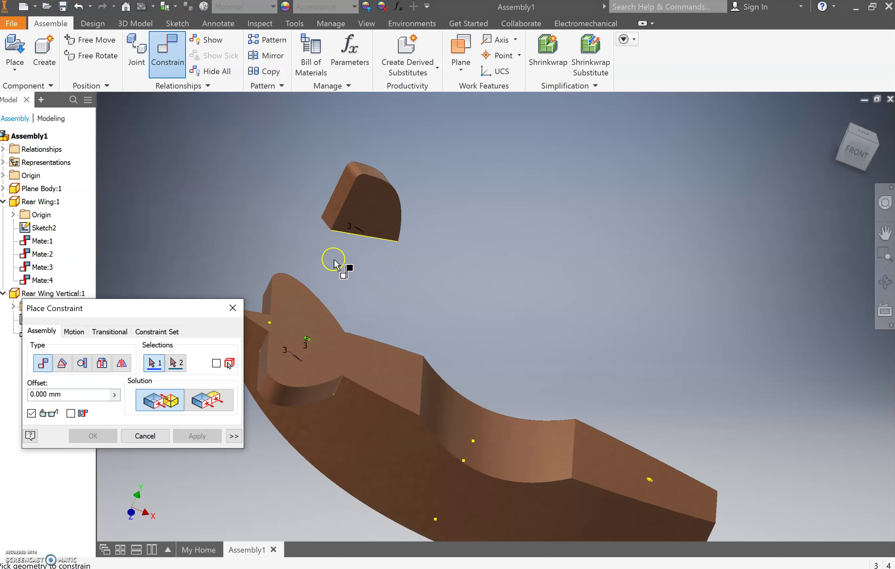
click(339, 236)
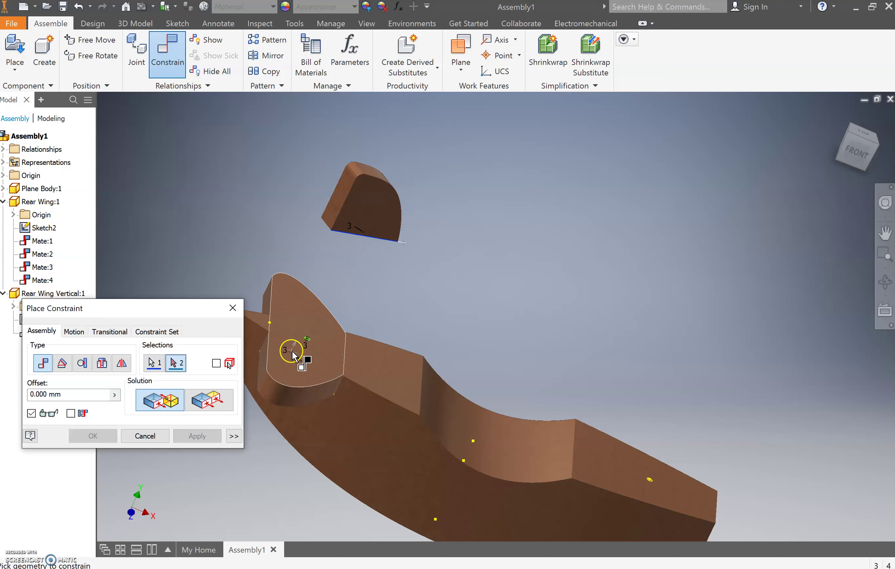
click(292, 342)
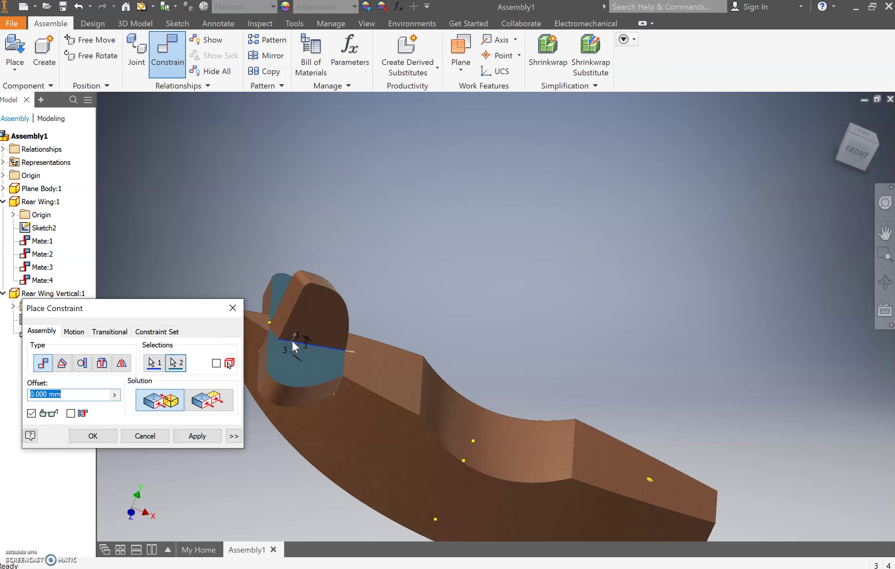
click(93, 437)
Drag the vertical wing around to confirm it can still swivel.
drag(333, 340, 303, 305)
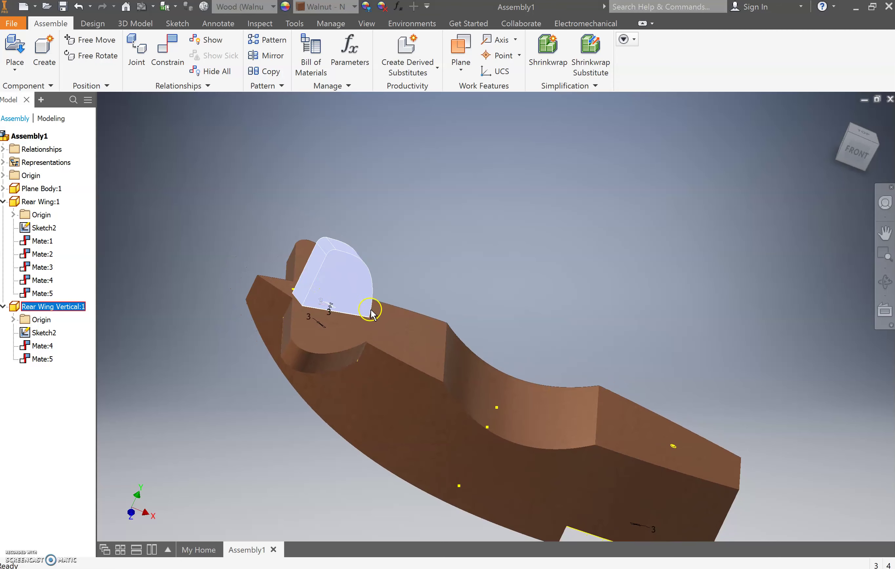
drag(371, 312, 333, 340)
scroll(324, 337, down, 5)
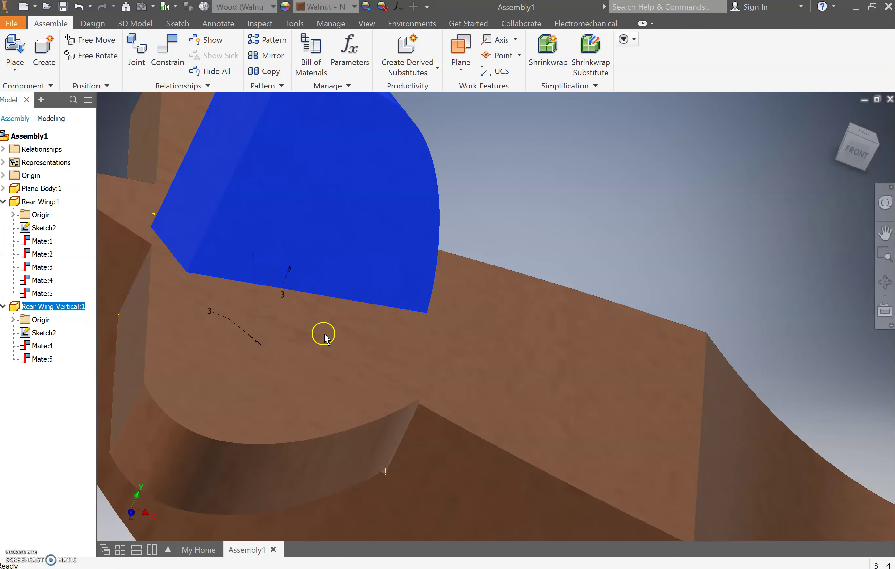
scroll(324, 336, up, 5)
click(240, 287)
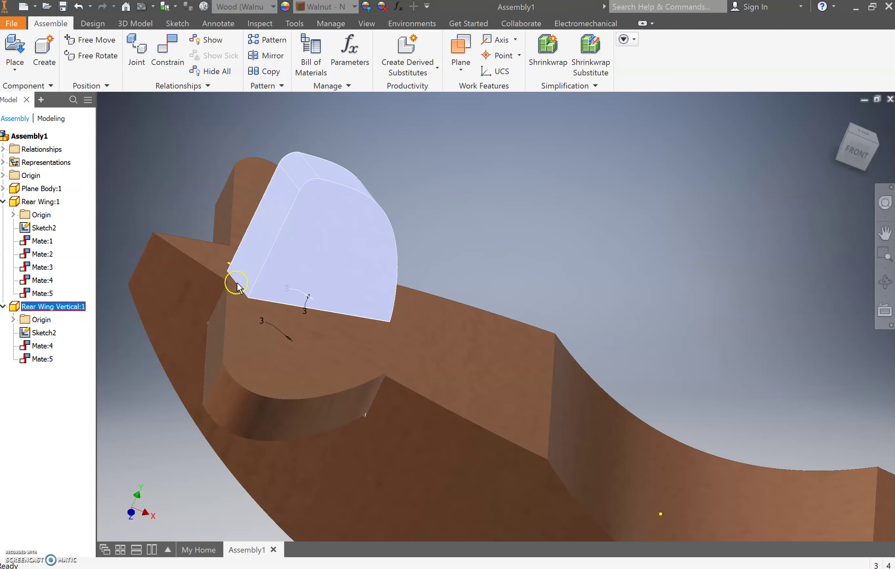
drag(254, 265, 284, 251)
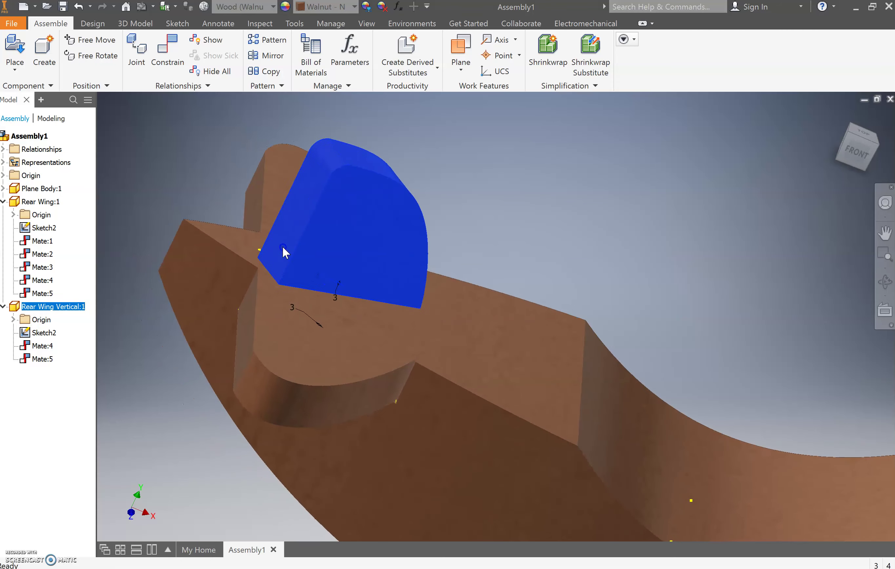
Set up an Angle constraint with Directed Angle solution between the vertical wing's edge and the body face.
click(182, 69)
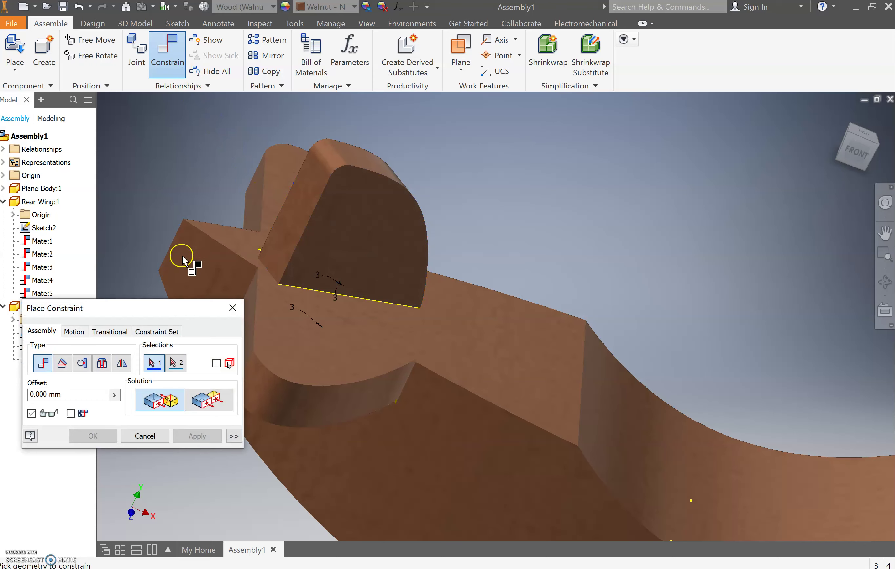
drag(168, 301, 313, 303)
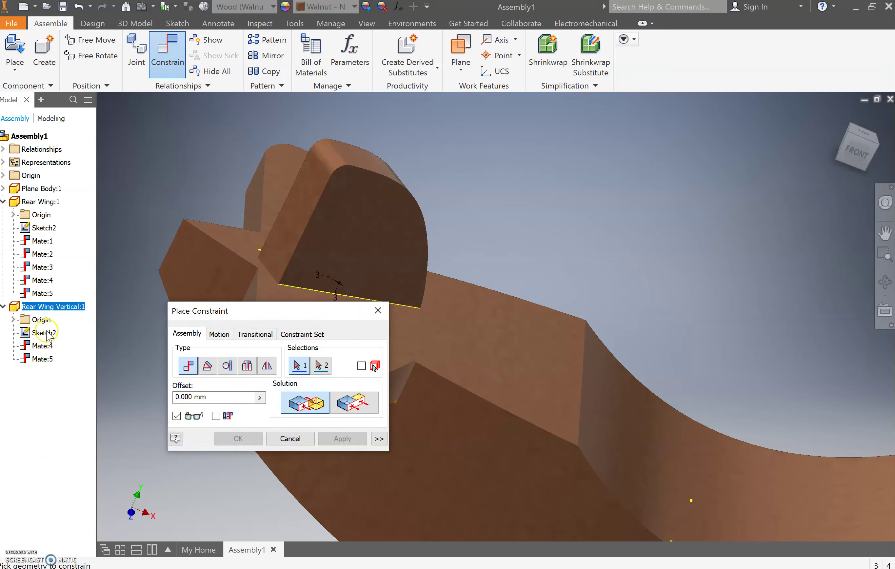
click(5, 202)
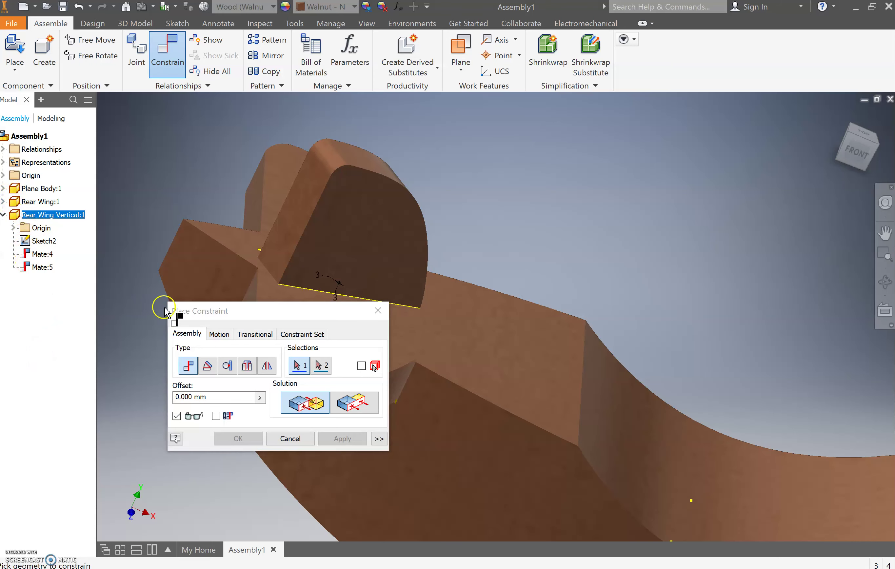
drag(223, 317, 72, 320)
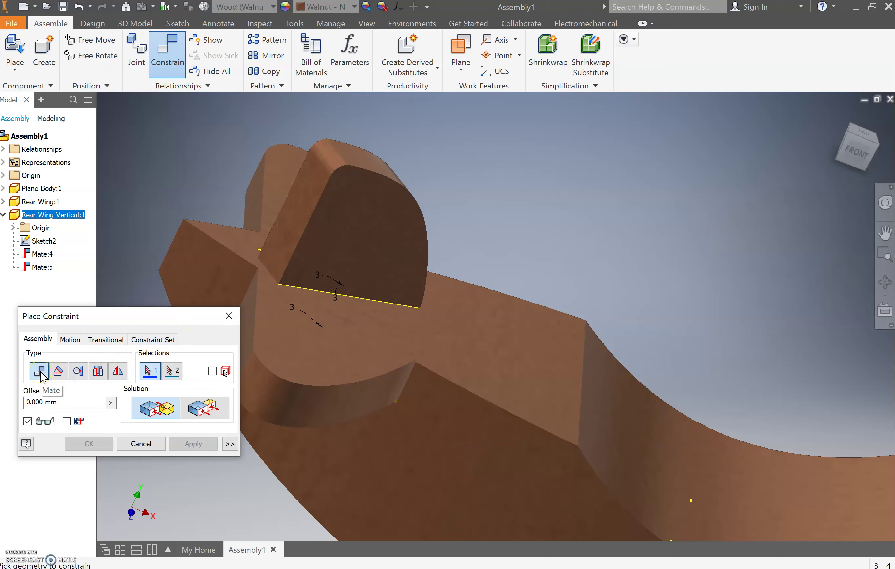
click(58, 373)
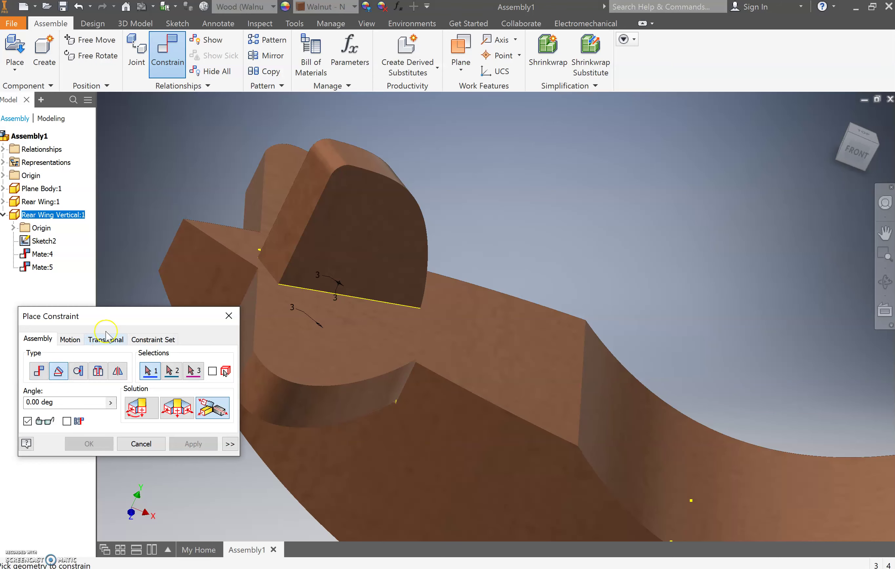
click(273, 277)
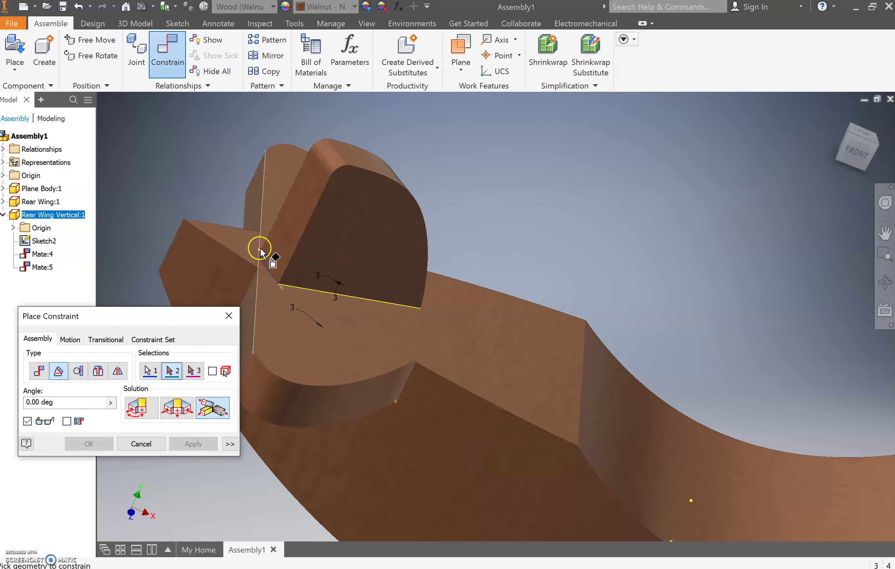
scroll(262, 254, up, 5)
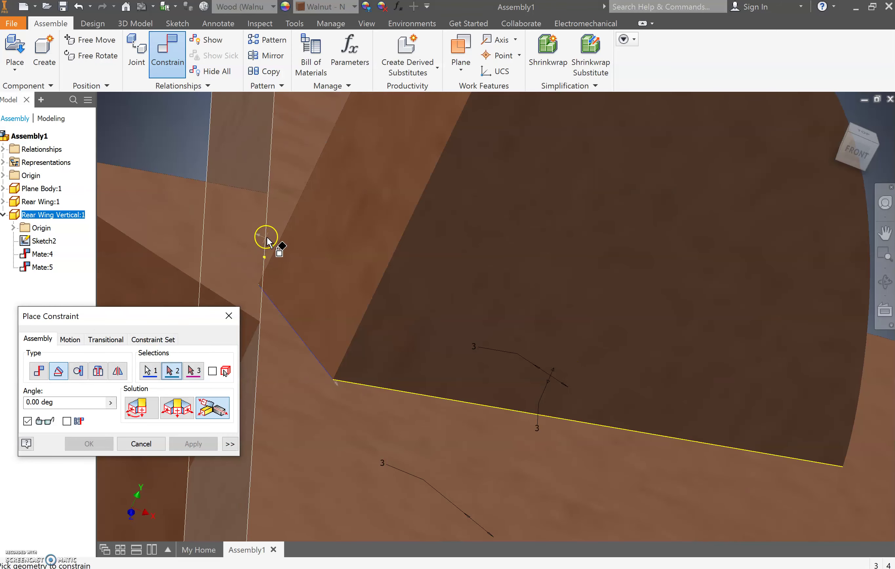
click(287, 259)
click(288, 261)
click(215, 317)
click(138, 407)
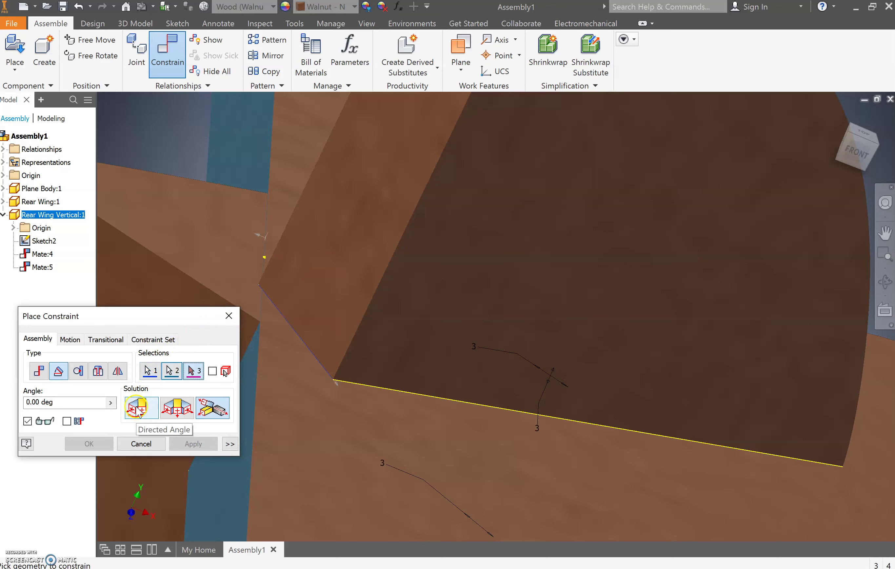
click(138, 410)
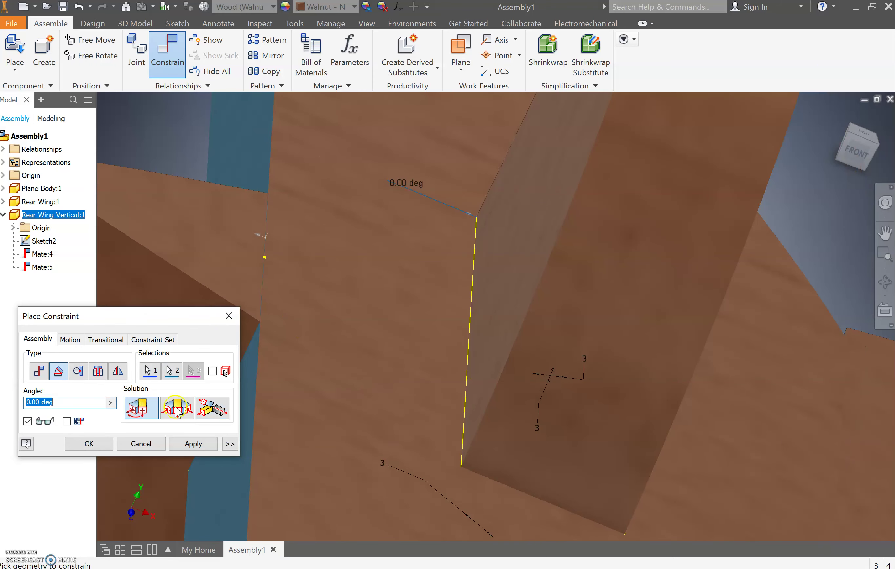
Enter 270 deg as the angle and create Angle:1.
scroll(271, 378, down, 5)
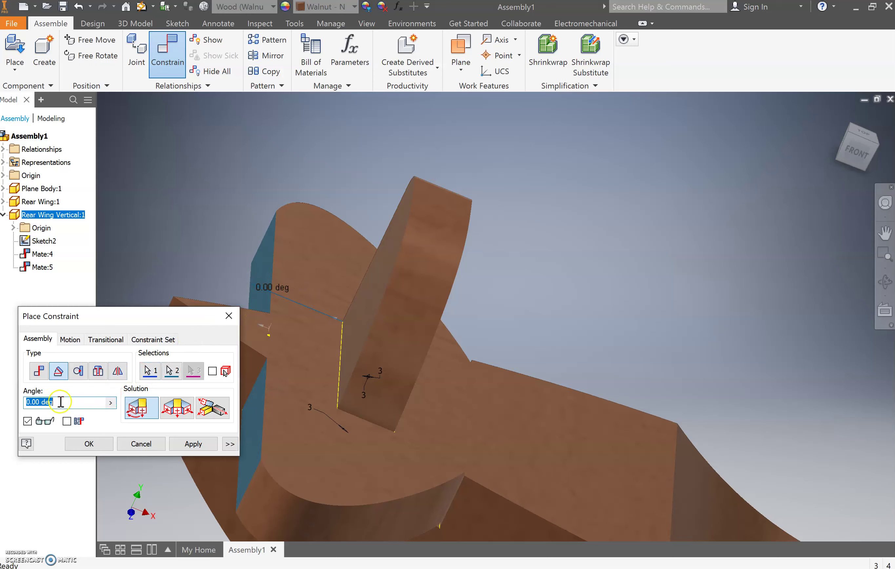
text(0)
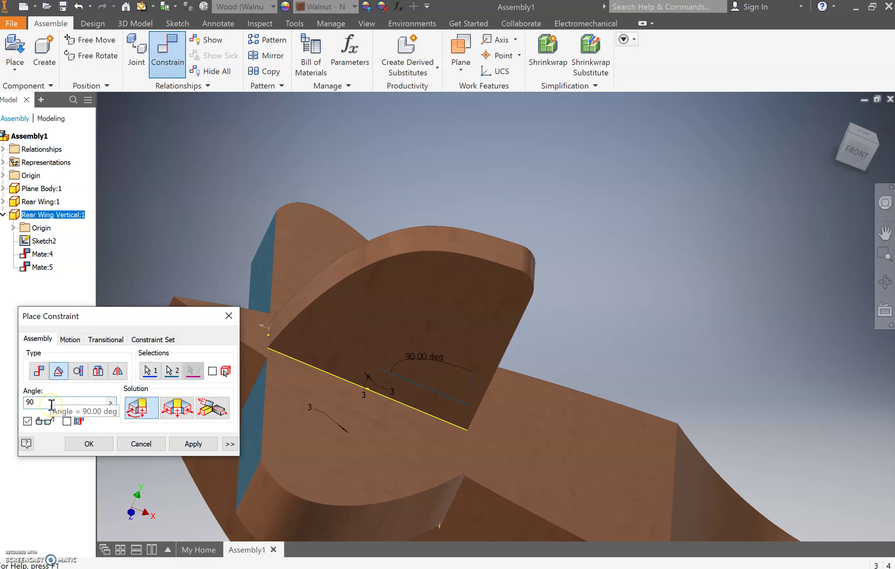
drag(48, 403, 27, 403)
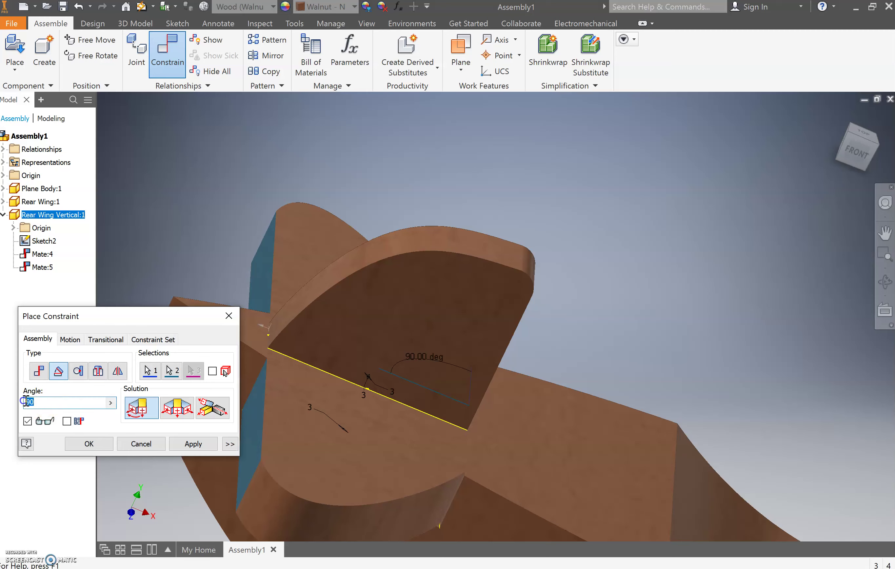
text(10)
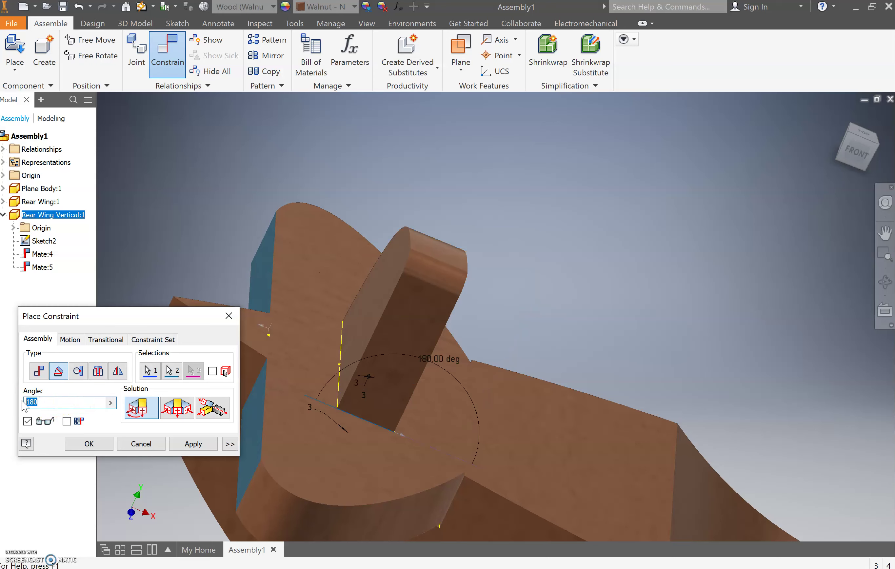
text(270)
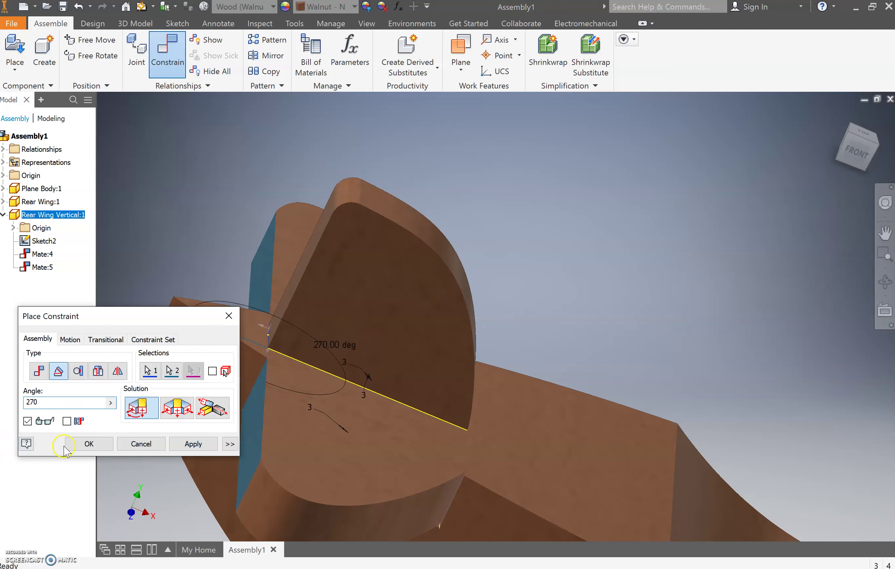
click(81, 447)
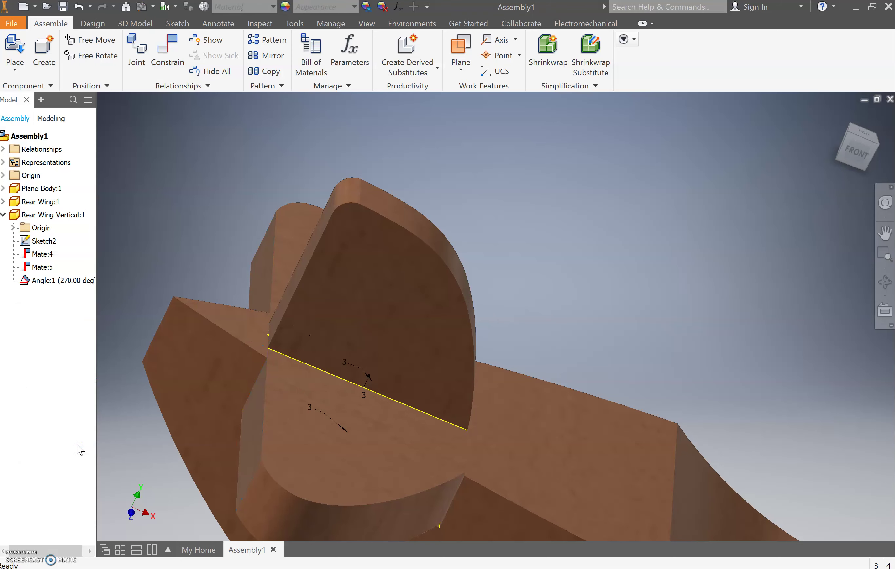
drag(159, 361, 184, 320)
click(244, 303)
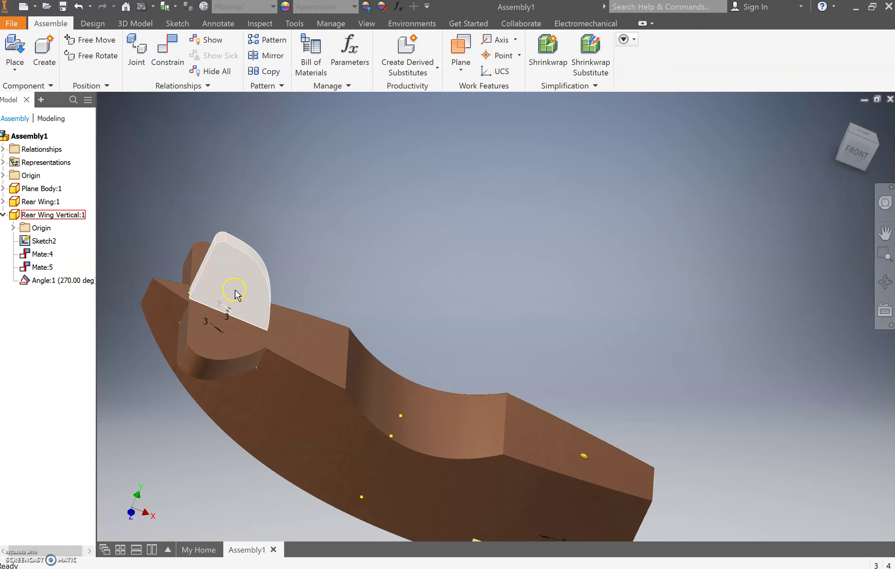